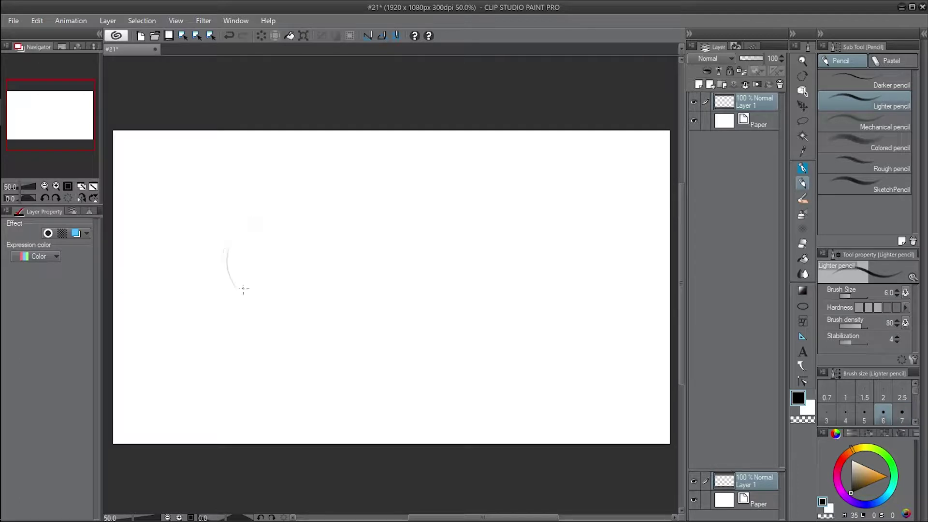
Step: Sketch a round sack on Layer 1 with a slanted torso and block-shaped hips extending below it
{"action": "left_click_drag", "start_coordinate": [317, 254], "coordinate": [329, 295]}
{"action": "left_click_drag", "start_coordinate": [329, 296], "coordinate": [292, 324]}
{"action": "mouse_move", "coordinate": [323, 301]}
{"action": "left_mouse_down"}
{"action": "mouse_move", "coordinate": [296, 323]}
{"action": "mouse_move", "coordinate": [346, 332]}
{"action": "left_mouse_up"}
{"action": "mouse_move", "coordinate": [299, 315]}
{"action": "left_mouse_down"}
{"action": "mouse_move", "coordinate": [333, 358]}
{"action": "mouse_move", "coordinate": [366, 330]}
{"action": "mouse_move", "coordinate": [372, 347]}
{"action": "left_mouse_up"}
{"action": "left_click_drag", "start_coordinate": [319, 356], "coordinate": [348, 392]}
{"action": "mouse_move", "coordinate": [333, 387]}
{"action": "left_mouse_down"}
{"action": "mouse_move", "coordinate": [353, 368]}
{"action": "mouse_move", "coordinate": [380, 366]}
{"action": "left_mouse_up"}
{"action": "left_click_drag", "start_coordinate": [379, 367], "coordinate": [342, 393]}
{"action": "mouse_move", "coordinate": [320, 363]}
{"action": "left_mouse_down"}
{"action": "mouse_move", "coordinate": [347, 407]}
{"action": "mouse_move", "coordinate": [358, 333]}
{"action": "left_mouse_up"}
{"action": "left_click_drag", "start_coordinate": [379, 371], "coordinate": [347, 393]}
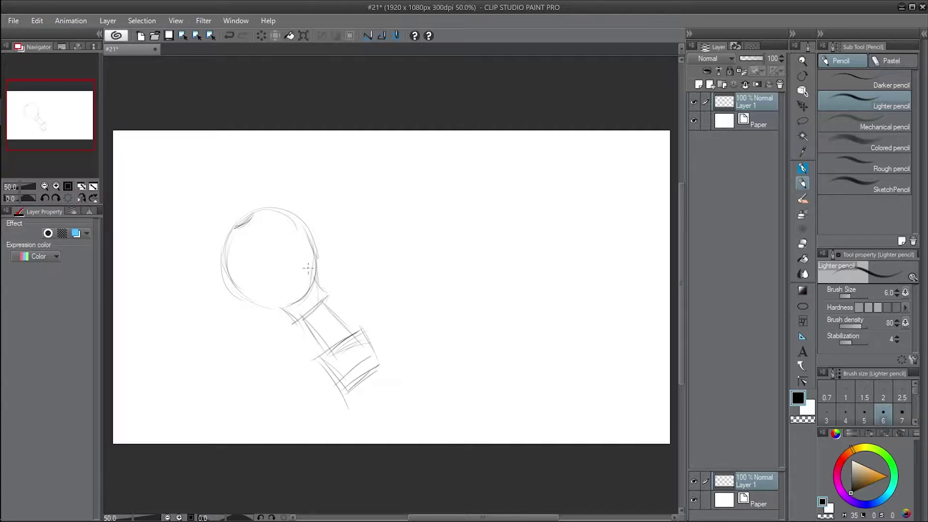
Step: Erase the hip block at the end of the torso and resketch it as an angular box
{"action": "key", "text": "e"}
{"action": "mouse_move", "coordinate": [382, 341]}
{"action": "left_mouse_down"}
{"action": "mouse_move", "coordinate": [369, 320]}
{"action": "mouse_move", "coordinate": [347, 391]}
{"action": "left_mouse_up"}
{"action": "key", "text": "p"}
{"action": "left_click_drag", "start_coordinate": [327, 339], "coordinate": [317, 362]}
{"action": "mouse_move", "coordinate": [330, 339]}
{"action": "left_mouse_down"}
{"action": "mouse_move", "coordinate": [365, 318]}
{"action": "mouse_move", "coordinate": [376, 340]}
{"action": "left_mouse_up"}
{"action": "mouse_move", "coordinate": [329, 341]}
{"action": "left_mouse_down"}
{"action": "mouse_move", "coordinate": [349, 370]}
{"action": "mouse_move", "coordinate": [334, 387]}
{"action": "left_mouse_up"}
{"action": "left_click_drag", "start_coordinate": [350, 371], "coordinate": [339, 388]}
{"action": "mouse_move", "coordinate": [381, 340]}
{"action": "left_mouse_down"}
{"action": "mouse_move", "coordinate": [340, 386]}
{"action": "mouse_move", "coordinate": [348, 370]}
{"action": "left_mouse_up"}
{"action": "left_click_drag", "start_coordinate": [331, 338], "coordinate": [366, 319]}
Step: Sketch the small front foot beside the hip box and the rear leg with its raised foot behind it
{"action": "left_click_drag", "start_coordinate": [318, 361], "coordinate": [315, 367]}
{"action": "left_click_drag", "start_coordinate": [316, 368], "coordinate": [313, 390]}
{"action": "mouse_move", "coordinate": [338, 329]}
{"action": "left_mouse_down"}
{"action": "mouse_move", "coordinate": [337, 353]}
{"action": "mouse_move", "coordinate": [290, 363]}
{"action": "left_mouse_up"}
{"action": "left_click_drag", "start_coordinate": [290, 364], "coordinate": [284, 376]}
{"action": "left_click_drag", "start_coordinate": [293, 338], "coordinate": [278, 360]}
Step: Sketch loose ground lines on both sides of the figure and along the path in front of it
{"action": "left_click_drag", "start_coordinate": [368, 362], "coordinate": [447, 358]}
{"action": "left_click_drag", "start_coordinate": [309, 369], "coordinate": [217, 376]}
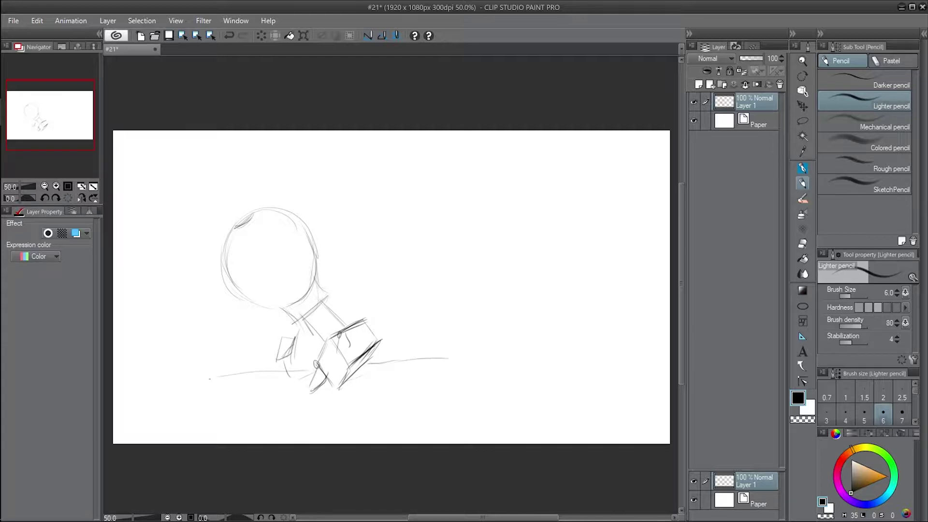
{"action": "mouse_move", "coordinate": [348, 386]}
{"action": "left_mouse_down"}
{"action": "mouse_move", "coordinate": [329, 386]}
{"action": "mouse_move", "coordinate": [437, 391]}
{"action": "left_mouse_up"}
{"action": "mouse_move", "coordinate": [358, 371]}
{"action": "left_mouse_down"}
{"action": "mouse_move", "coordinate": [385, 368]}
{"action": "mouse_move", "coordinate": [372, 384]}
{"action": "mouse_move", "coordinate": [478, 375]}
{"action": "left_mouse_up"}
Step: Sketch a larger sack outline around the circle, strengthen the torso and rear foot lines, and mark the path's lower edge
{"action": "mouse_move", "coordinate": [286, 305]}
{"action": "left_mouse_down"}
{"action": "mouse_move", "coordinate": [234, 296]}
{"action": "mouse_move", "coordinate": [197, 203]}
{"action": "mouse_move", "coordinate": [216, 185]}
{"action": "left_mouse_up"}
{"action": "mouse_move", "coordinate": [249, 177]}
{"action": "left_mouse_down"}
{"action": "mouse_move", "coordinate": [322, 213]}
{"action": "mouse_move", "coordinate": [319, 283]}
{"action": "left_mouse_up"}
{"action": "mouse_move", "coordinate": [301, 322]}
{"action": "left_mouse_down"}
{"action": "mouse_move", "coordinate": [332, 299]}
{"action": "mouse_move", "coordinate": [299, 325]}
{"action": "left_mouse_up"}
{"action": "left_click_drag", "start_coordinate": [298, 321], "coordinate": [319, 357]}
{"action": "left_click_drag", "start_coordinate": [402, 389], "coordinate": [392, 408]}
{"action": "left_click_drag", "start_coordinate": [428, 390], "coordinate": [417, 413]}
{"action": "left_click_drag", "start_coordinate": [278, 358], "coordinate": [294, 334]}
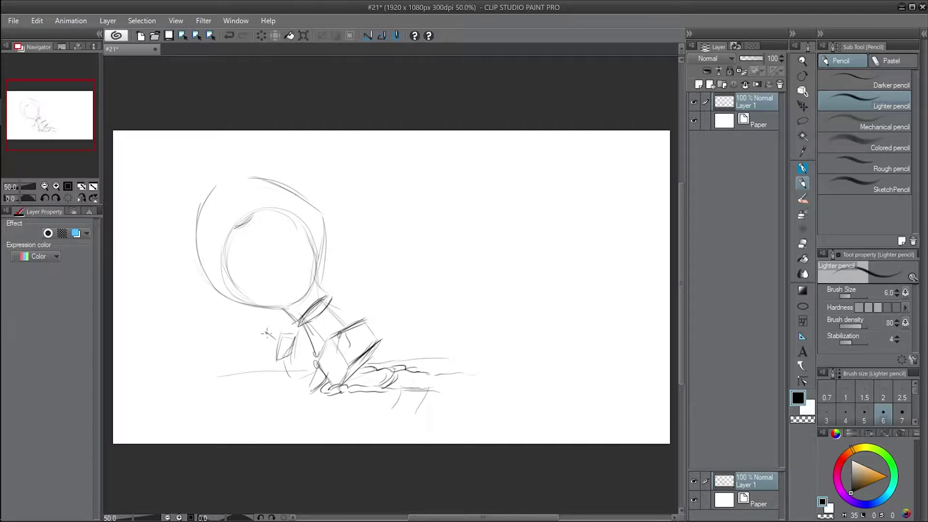
Step: Sketch short shoulder and arm lines on the front side of the torso
{"action": "left_click_drag", "start_coordinate": [348, 294], "coordinate": [353, 320]}
{"action": "left_click_drag", "start_coordinate": [370, 303], "coordinate": [366, 319]}
{"action": "left_click_drag", "start_coordinate": [343, 297], "coordinate": [351, 292]}
Step: Sketch loose ovals descending beneath the sack behind the figure
{"action": "left_click_drag", "start_coordinate": [247, 307], "coordinate": [229, 341]}
{"action": "left_click_drag", "start_coordinate": [215, 298], "coordinate": [221, 322]}
{"action": "left_click_drag", "start_coordinate": [239, 300], "coordinate": [251, 318]}
{"action": "left_click_drag", "start_coordinate": [244, 338], "coordinate": [213, 386]}
{"action": "left_click_drag", "start_coordinate": [242, 379], "coordinate": [260, 370]}
Step: Sketch stacked ovals for the head and beard, a hand at the sack's edge, and connecting torso lines
{"action": "left_click_drag", "start_coordinate": [350, 227], "coordinate": [338, 261]}
{"action": "left_click_drag", "start_coordinate": [357, 259], "coordinate": [330, 290]}
{"action": "left_click_drag", "start_coordinate": [319, 222], "coordinate": [330, 239]}
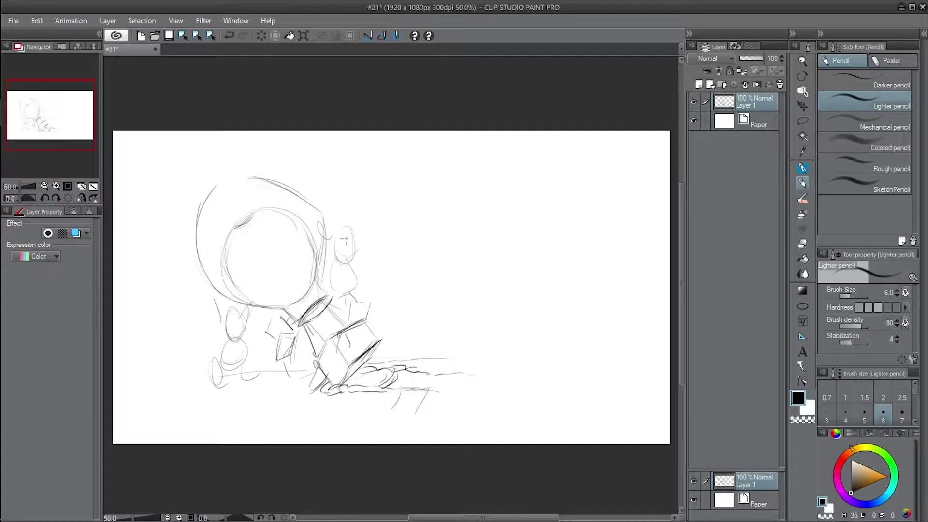
{"action": "left_click_drag", "start_coordinate": [330, 300], "coordinate": [365, 320]}
{"action": "left_click_drag", "start_coordinate": [303, 288], "coordinate": [284, 307]}
Step: Erase the loose ovals beneath the sack and add raised-arm, face and beard lines around the head
{"action": "key", "text": "e"}
{"action": "mouse_move", "coordinate": [217, 310]}
{"action": "left_mouse_down"}
{"action": "mouse_move", "coordinate": [256, 382]}
{"action": "mouse_move", "coordinate": [232, 324]}
{"action": "left_mouse_up"}
{"action": "key", "text": "p"}
{"action": "mouse_move", "coordinate": [340, 237]}
{"action": "left_mouse_down"}
{"action": "mouse_move", "coordinate": [360, 304]}
{"action": "mouse_move", "coordinate": [375, 291]}
{"action": "left_mouse_up"}
{"action": "left_click_drag", "start_coordinate": [328, 270], "coordinate": [362, 281]}
{"action": "mouse_move", "coordinate": [327, 233]}
{"action": "left_mouse_down"}
{"action": "mouse_move", "coordinate": [315, 263]}
{"action": "mouse_move", "coordinate": [371, 261]}
{"action": "left_mouse_up"}
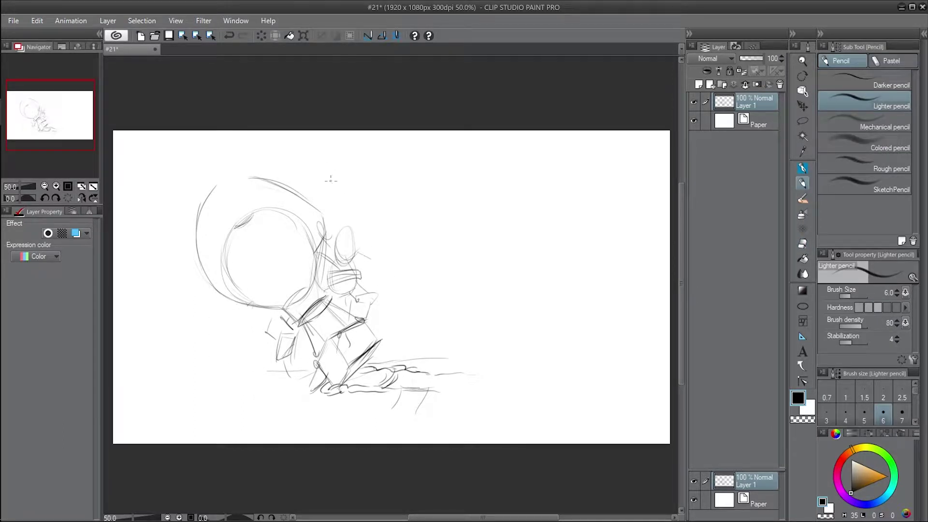
Step: Erase the dark hatching at the top of the sack's inner circle
{"action": "key", "text": "e"}
{"action": "left_click_drag", "start_coordinate": [234, 238], "coordinate": [250, 219]}
{"action": "key", "text": "p"}
{"action": "left_click_drag", "start_coordinate": [480, 279], "coordinate": [519, 290]}
{"action": "left_click_drag", "start_coordinate": [495, 297], "coordinate": [494, 324]}
{"action": "mouse_move", "coordinate": [502, 296]}
{"action": "left_mouse_down"}
{"action": "mouse_move", "coordinate": [503, 319]}
{"action": "mouse_move", "coordinate": [561, 315]}
{"action": "left_mouse_up"}
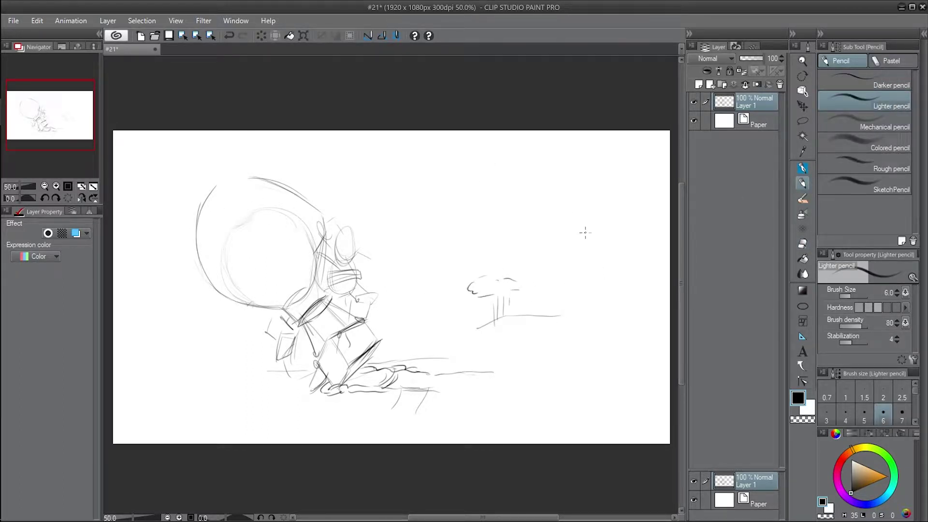
{"action": "key", "text": "ctrl+z"}
{"action": "key", "text": "ctrl+z"}
{"action": "key", "text": "ctrl+z"}
{"action": "key", "text": "ctrl+z"}
Step: Sketch a small flat-roofed house in the distance with a horizon line and rolling hill contours beside it
{"action": "left_click_drag", "start_coordinate": [586, 232], "coordinate": [567, 200]}
{"action": "mouse_move", "coordinate": [424, 322]}
{"action": "left_mouse_down"}
{"action": "mouse_move", "coordinate": [489, 300]}
{"action": "mouse_move", "coordinate": [414, 273]}
{"action": "mouse_move", "coordinate": [475, 282]}
{"action": "left_mouse_up"}
{"action": "mouse_move", "coordinate": [414, 274]}
{"action": "left_mouse_down"}
{"action": "mouse_move", "coordinate": [427, 302]}
{"action": "mouse_move", "coordinate": [464, 313]}
{"action": "left_mouse_up"}
{"action": "mouse_move", "coordinate": [371, 290]}
{"action": "left_mouse_down"}
{"action": "mouse_move", "coordinate": [427, 289]}
{"action": "mouse_move", "coordinate": [447, 310]}
{"action": "left_mouse_up"}
{"action": "left_click_drag", "start_coordinate": [467, 272], "coordinate": [505, 255]}
{"action": "left_click_drag", "start_coordinate": [512, 258], "coordinate": [541, 257]}
{"action": "mouse_move", "coordinate": [488, 298]}
{"action": "left_mouse_down"}
{"action": "mouse_move", "coordinate": [500, 285]}
{"action": "mouse_move", "coordinate": [540, 280]}
{"action": "left_mouse_up"}
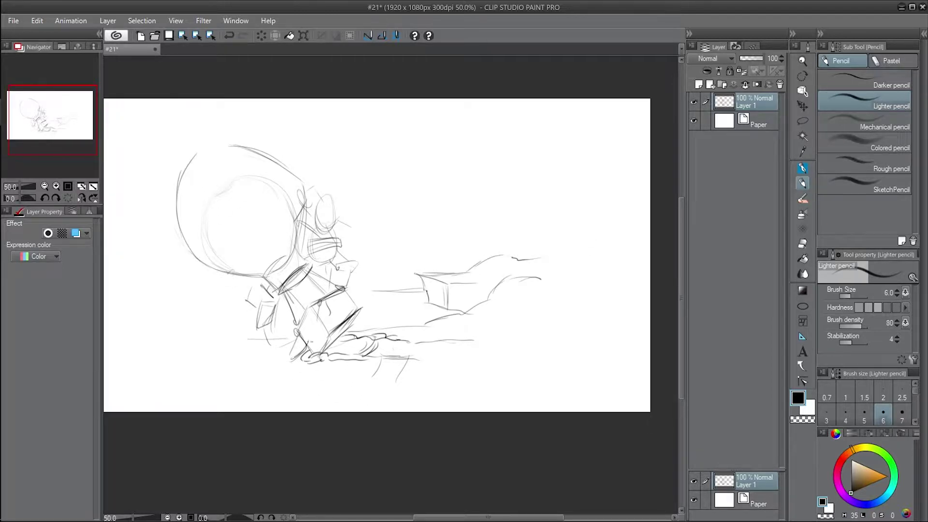
Step: Sketch the foreground ledge and rocks beneath the figure and extend both edges of the path ahead of it
{"action": "mouse_move", "coordinate": [221, 344]}
{"action": "left_mouse_down"}
{"action": "mouse_move", "coordinate": [183, 362]}
{"action": "mouse_move", "coordinate": [242, 364]}
{"action": "left_mouse_up"}
{"action": "left_click_drag", "start_coordinate": [187, 367], "coordinate": [174, 380]}
{"action": "left_click_drag", "start_coordinate": [408, 374], "coordinate": [471, 364]}
{"action": "mouse_move", "coordinate": [280, 342]}
{"action": "left_mouse_down"}
{"action": "mouse_move", "coordinate": [270, 361]}
{"action": "mouse_move", "coordinate": [242, 363]}
{"action": "left_mouse_up"}
{"action": "left_click_drag", "start_coordinate": [333, 344], "coordinate": [402, 346]}
{"action": "left_click_drag", "start_coordinate": [415, 343], "coordinate": [479, 343]}
{"action": "left_click_drag", "start_coordinate": [485, 343], "coordinate": [571, 346]}
{"action": "left_click_drag", "start_coordinate": [493, 363], "coordinate": [524, 368]}
Step: Add the hill's far contour, the house's wall lines, and crosshatched blocks on the hillside and in front of the path
{"action": "mouse_move", "coordinate": [547, 285]}
{"action": "left_mouse_down"}
{"action": "mouse_move", "coordinate": [582, 269]}
{"action": "mouse_move", "coordinate": [564, 264]}
{"action": "left_mouse_up"}
{"action": "left_click_drag", "start_coordinate": [461, 285], "coordinate": [471, 309]}
{"action": "mouse_move", "coordinate": [531, 300]}
{"action": "left_mouse_down"}
{"action": "mouse_move", "coordinate": [527, 320]}
{"action": "mouse_move", "coordinate": [563, 309]}
{"action": "mouse_move", "coordinate": [553, 298]}
{"action": "left_mouse_up"}
{"action": "left_click_drag", "start_coordinate": [381, 357], "coordinate": [409, 354]}
{"action": "mouse_move", "coordinate": [381, 358]}
{"action": "left_mouse_down"}
{"action": "mouse_move", "coordinate": [373, 381]}
{"action": "mouse_move", "coordinate": [397, 377]}
{"action": "left_mouse_up"}
{"action": "mouse_move", "coordinate": [387, 386]}
{"action": "left_mouse_down"}
{"action": "mouse_move", "coordinate": [405, 381]}
{"action": "mouse_move", "coordinate": [386, 382]}
{"action": "left_mouse_up"}
{"action": "left_click_drag", "start_coordinate": [375, 372], "coordinate": [400, 367]}
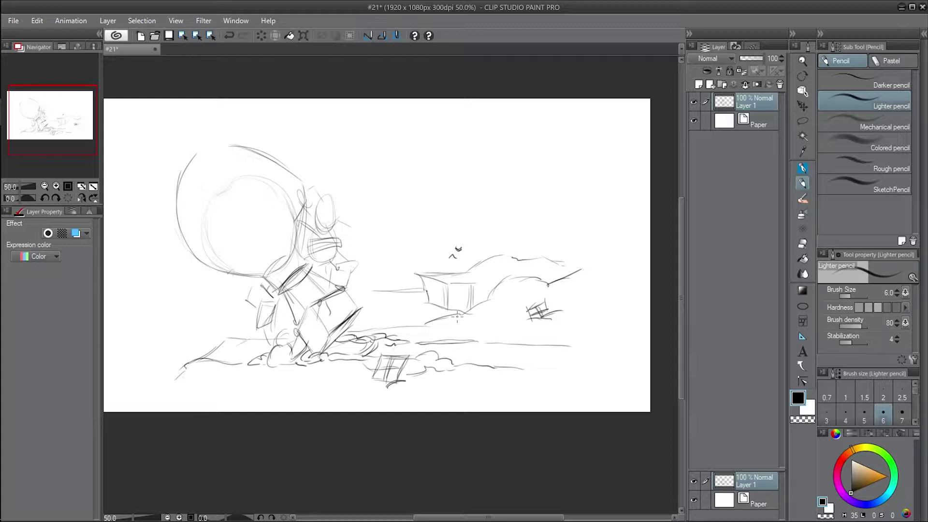
Step: Sketch rubble along the path and extend its rocky upper and lower edges toward the canvas's far side
{"action": "mouse_move", "coordinate": [527, 356]}
{"action": "left_mouse_down"}
{"action": "mouse_move", "coordinate": [522, 375]}
{"action": "mouse_move", "coordinate": [539, 360]}
{"action": "left_mouse_up"}
{"action": "mouse_move", "coordinate": [525, 376]}
{"action": "left_mouse_down"}
{"action": "mouse_move", "coordinate": [547, 373]}
{"action": "mouse_move", "coordinate": [529, 373]}
{"action": "left_mouse_up"}
{"action": "left_click_drag", "start_coordinate": [523, 368], "coordinate": [547, 357]}
{"action": "left_click_drag", "start_coordinate": [454, 345], "coordinate": [510, 344]}
{"action": "left_click_drag", "start_coordinate": [448, 370], "coordinate": [526, 360]}
{"action": "left_click_drag", "start_coordinate": [557, 371], "coordinate": [619, 369]}
{"action": "left_click_drag", "start_coordinate": [561, 379], "coordinate": [613, 387]}
Step: Add rocky bumps at the path's far end and short vertical lines across its surface, and save the drawing
{"action": "left_click_drag", "start_coordinate": [556, 341], "coordinate": [606, 346]}
{"action": "left_click_drag", "start_coordinate": [574, 337], "coordinate": [598, 345]}
{"action": "left_click_drag", "start_coordinate": [461, 340], "coordinate": [464, 361]}
{"action": "left_click_drag", "start_coordinate": [561, 349], "coordinate": [564, 365]}
{"action": "left_click_drag", "start_coordinate": [574, 345], "coordinate": [578, 365]}
{"action": "key", "text": "ctrl+minus"}
{"action": "key", "text": "ctrl+s"}
Step: Lower the rough sketch layer's opacity to 21% and add a new raster layer above it
{"action": "key", "text": "ctrl+plus"}
{"action": "left_click_drag", "start_coordinate": [755, 57], "coordinate": [745, 58]}
{"action": "left_click", "coordinate": [699, 84]}
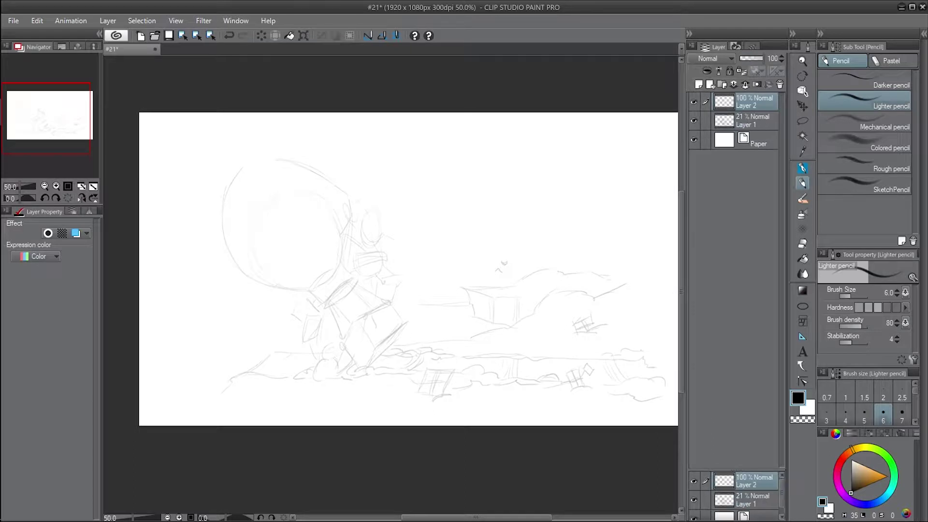
Step: Draw the character's head on Layer 2 over the rough sketch, with a banded cap, face and jagged beard
{"action": "key", "text": "ctrl+plus"}
{"action": "mouse_move", "coordinate": [374, 204]}
{"action": "left_mouse_down"}
{"action": "mouse_move", "coordinate": [370, 214]}
{"action": "mouse_move", "coordinate": [380, 204]}
{"action": "mouse_move", "coordinate": [357, 202]}
{"action": "mouse_move", "coordinate": [382, 181]}
{"action": "mouse_move", "coordinate": [364, 196]}
{"action": "mouse_move", "coordinate": [341, 170]}
{"action": "mouse_move", "coordinate": [334, 196]}
{"action": "mouse_move", "coordinate": [393, 213]}
{"action": "left_mouse_up"}
{"action": "mouse_move", "coordinate": [370, 219]}
{"action": "left_mouse_down"}
{"action": "mouse_move", "coordinate": [381, 224]}
{"action": "mouse_move", "coordinate": [350, 245]}
{"action": "mouse_move", "coordinate": [363, 253]}
{"action": "left_mouse_up"}
{"action": "mouse_move", "coordinate": [389, 223]}
{"action": "left_mouse_down"}
{"action": "mouse_move", "coordinate": [396, 222]}
{"action": "mouse_move", "coordinate": [391, 254]}
{"action": "left_mouse_up"}
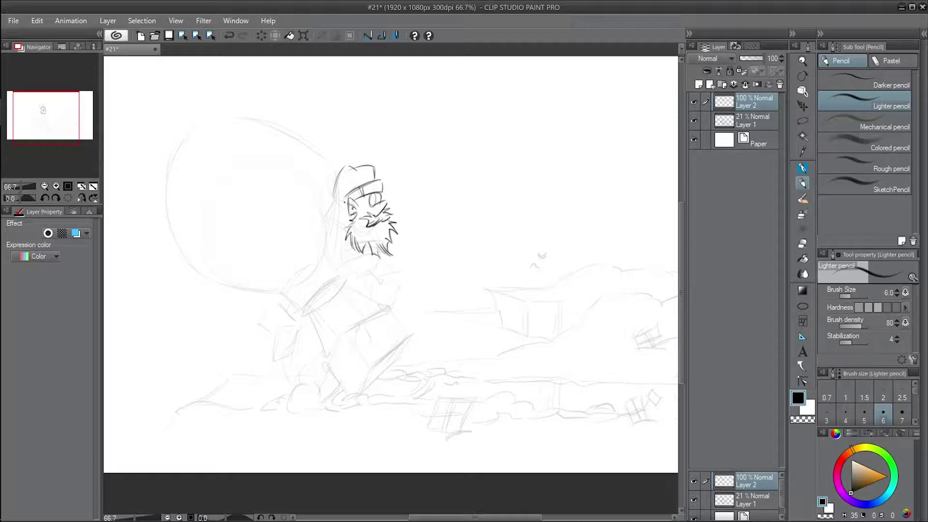
Step: Try out mouth strokes within the character's beard
{"action": "key", "text": "ctrl+z"}
{"action": "mouse_move", "coordinate": [366, 230]}
{"action": "left_mouse_down"}
{"action": "mouse_move", "coordinate": [408, 225]}
{"action": "mouse_move", "coordinate": [380, 236]}
{"action": "left_mouse_up"}
{"action": "key", "text": "ctrl+z"}
{"action": "key", "text": "ctrl+z"}
{"action": "key", "text": "ctrl+z"}
{"action": "left_click_drag", "start_coordinate": [360, 229], "coordinate": [385, 232]}
{"action": "key", "text": "ctrl+z"}
{"action": "key", "text": "ctrl+z"}
{"action": "key", "text": "ctrl+z"}
Step: Draw the sleeve of the raised arm behind the head and erase the excess lines at its end
{"action": "mouse_move", "coordinate": [350, 204]}
{"action": "left_mouse_down"}
{"action": "mouse_move", "coordinate": [333, 216]}
{"action": "mouse_move", "coordinate": [320, 213]}
{"action": "mouse_move", "coordinate": [347, 228]}
{"action": "left_mouse_up"}
{"action": "left_click_drag", "start_coordinate": [326, 190], "coordinate": [315, 221]}
{"action": "key", "text": "ctrl+z"}
{"action": "key", "text": "ctrl+z"}
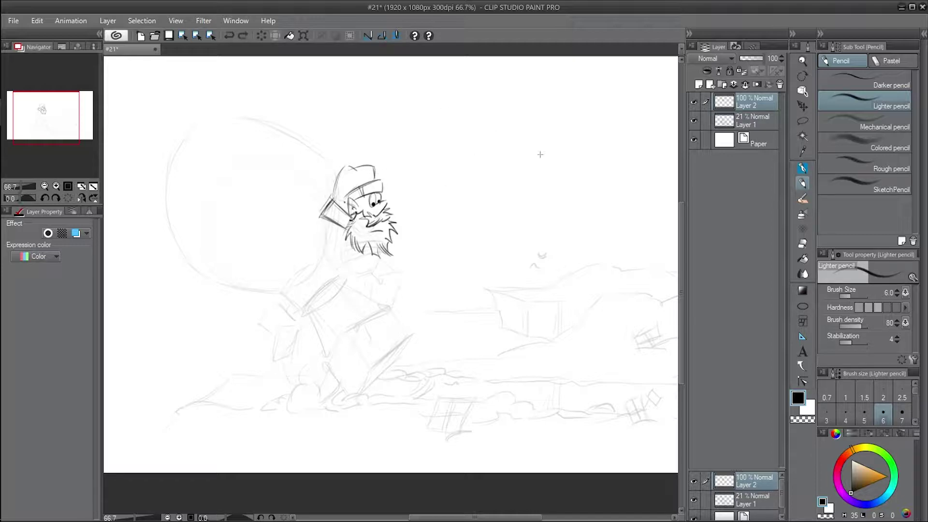
{"action": "key", "text": "e"}
{"action": "left_click_drag", "start_coordinate": [331, 192], "coordinate": [320, 217]}
{"action": "key", "text": "p"}
Step: Try a fold line on the cap and draw the gripping hand beyond the raised arm's cuff
{"action": "mouse_move", "coordinate": [344, 168]}
{"action": "left_mouse_down"}
{"action": "mouse_move", "coordinate": [333, 198]}
{"action": "mouse_move", "coordinate": [362, 162]}
{"action": "mouse_move", "coordinate": [354, 180]}
{"action": "left_mouse_up"}
{"action": "key", "text": "ctrl+z"}
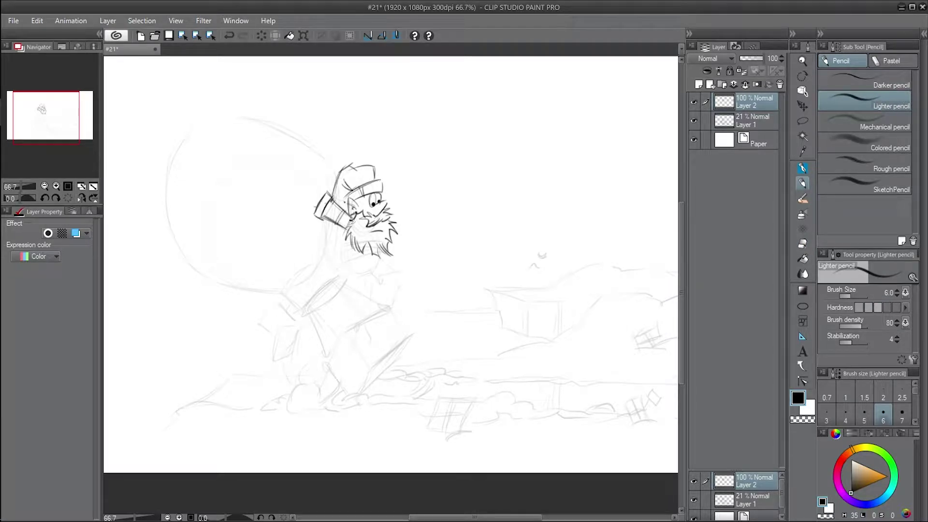
{"action": "left_click_drag", "start_coordinate": [318, 183], "coordinate": [311, 208]}
Step: Draw a curved garment band below the beard, redoing its strokes until the shape fits
{"action": "key", "text": "minus"}
{"action": "key", "text": "asciicircum"}
{"action": "mouse_move", "coordinate": [339, 254]}
{"action": "left_mouse_down"}
{"action": "mouse_move", "coordinate": [360, 263]}
{"action": "mouse_move", "coordinate": [359, 250]}
{"action": "mouse_move", "coordinate": [347, 278]}
{"action": "mouse_move", "coordinate": [368, 274]}
{"action": "left_mouse_up"}
{"action": "key", "text": "ctrl+z"}
{"action": "key", "text": "ctrl+z"}
{"action": "key", "text": "ctrl+z"}
{"action": "key", "text": "ctrl+z"}
{"action": "left_click_drag", "start_coordinate": [326, 251], "coordinate": [366, 263]}
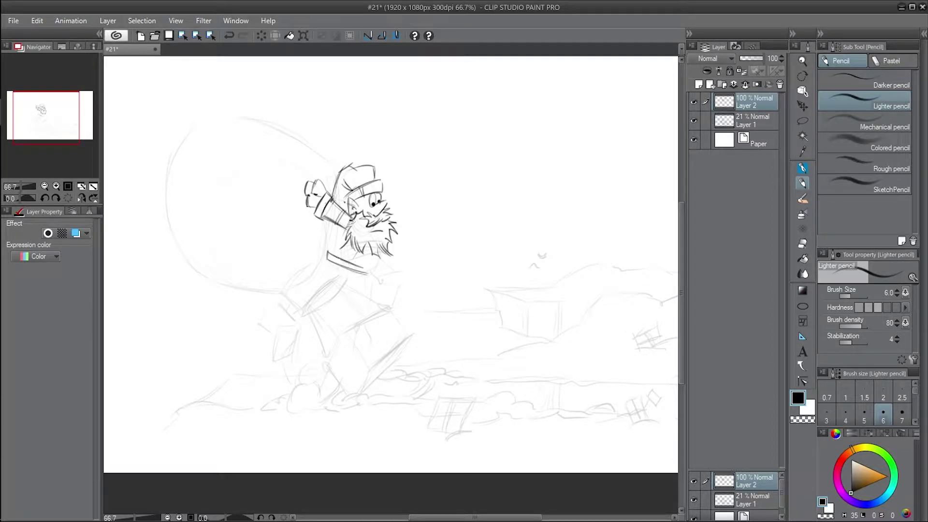
Step: Rework the garment lines under the beard and draw a second band segment toward the character's front
{"action": "key", "text": "p"}
{"action": "key", "text": "p"}
{"action": "key", "text": "ctrl+z"}
{"action": "key", "text": "ctrl+z"}
{"action": "mouse_move", "coordinate": [341, 245]}
{"action": "left_mouse_down"}
{"action": "mouse_move", "coordinate": [365, 254]}
{"action": "mouse_move", "coordinate": [344, 243]}
{"action": "mouse_move", "coordinate": [382, 245]}
{"action": "left_mouse_up"}
{"action": "key", "text": "ctrl+z"}
{"action": "key", "text": "ctrl+z"}
{"action": "key", "text": "ctrl+z"}
{"action": "key", "text": "e"}
{"action": "key", "text": "p"}
{"action": "mouse_move", "coordinate": [366, 261]}
{"action": "left_mouse_down"}
{"action": "mouse_move", "coordinate": [389, 256]}
{"action": "mouse_move", "coordinate": [380, 273]}
{"action": "mouse_move", "coordinate": [397, 264]}
{"action": "mouse_move", "coordinate": [392, 259]}
{"action": "left_mouse_up"}
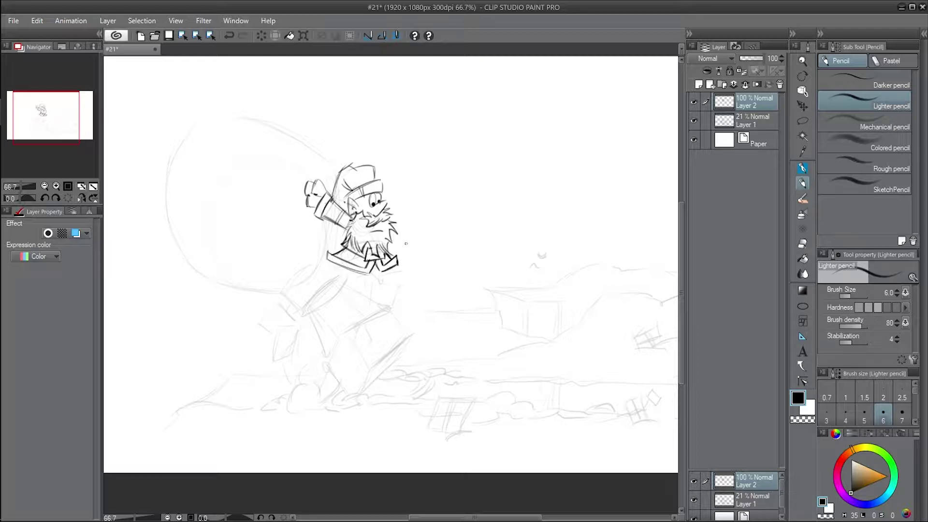
Step: Erase the garment bands below the beard
{"action": "scroll", "coordinate": [402, 284], "scroll_direction": "down", "scroll_amount": 1}
{"action": "scroll", "coordinate": [389, 281], "scroll_direction": "up", "scroll_amount": 1}
{"action": "key", "text": "e"}
{"action": "mouse_move", "coordinate": [398, 256]}
{"action": "left_mouse_down"}
{"action": "mouse_move", "coordinate": [380, 267]}
{"action": "mouse_move", "coordinate": [384, 273]}
{"action": "mouse_move", "coordinate": [338, 244]}
{"action": "mouse_move", "coordinate": [358, 268]}
{"action": "mouse_move", "coordinate": [333, 261]}
{"action": "left_mouse_up"}
{"action": "key", "text": "p"}
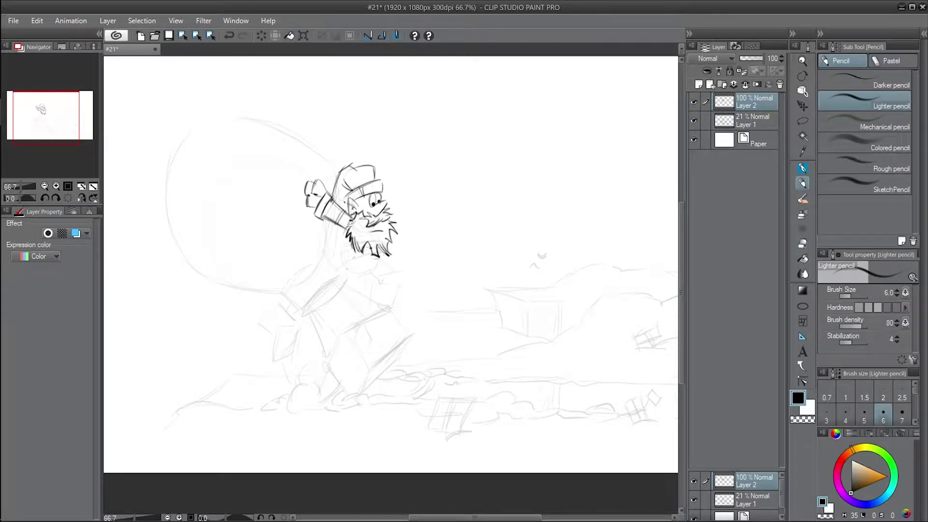
Step: Select the pencilled head and raised arm, scale them down over the rough sketch, and deselect
{"action": "key", "text": "m"}
{"action": "key", "text": "m"}
{"action": "left_click_drag", "start_coordinate": [387, 156], "coordinate": [381, 154]}
{"action": "key", "text": "ctrl+t"}
{"action": "left_click_drag", "start_coordinate": [387, 227], "coordinate": [370, 247]}
{"action": "left_click_drag", "start_coordinate": [452, 138], "coordinate": [444, 140]}
{"action": "key", "text": "Return"}
{"action": "key", "text": "ctrl+d"}
Step: Set the pencil size to 5 and draw a short garment band just below the beard
{"action": "left_click", "coordinate": [802, 182]}
{"action": "scroll", "coordinate": [343, 266], "scroll_direction": "up", "scroll_amount": 1}
{"action": "mouse_move", "coordinate": [334, 231]}
{"action": "left_mouse_down"}
{"action": "mouse_move", "coordinate": [365, 234]}
{"action": "mouse_move", "coordinate": [327, 241]}
{"action": "mouse_move", "coordinate": [371, 243]}
{"action": "left_mouse_up"}
{"action": "key", "text": "ctrl+z"}
{"action": "key", "text": "bracketleft"}
{"action": "key", "text": "minus"}
{"action": "key", "text": "minus"}
{"action": "key", "text": "minus"}
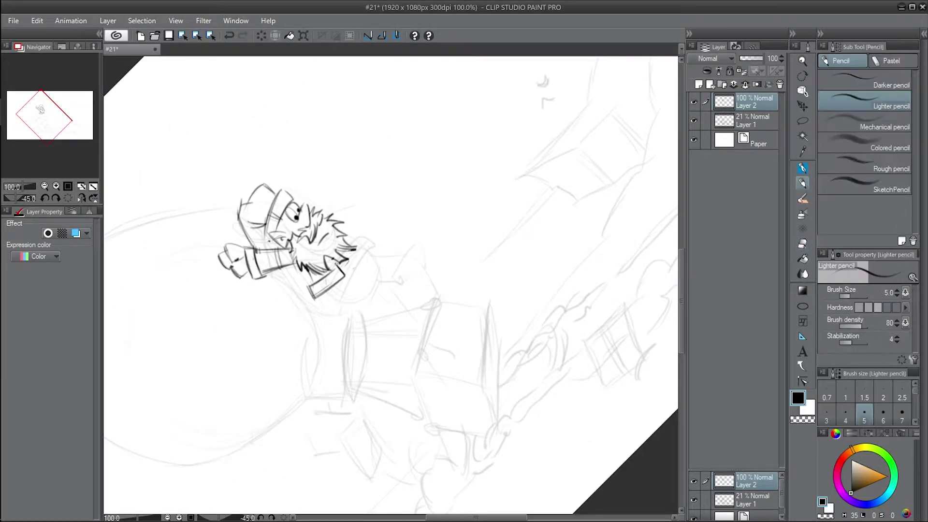
Step: Add a front piece to the upper band and draw the flared garment section with its lower hem, redoing strokes as needed
{"action": "mouse_move", "coordinate": [356, 236]}
{"action": "left_mouse_down"}
{"action": "mouse_move", "coordinate": [367, 264]}
{"action": "mouse_move", "coordinate": [341, 262]}
{"action": "mouse_move", "coordinate": [306, 287]}
{"action": "mouse_move", "coordinate": [310, 297]}
{"action": "mouse_move", "coordinate": [366, 266]}
{"action": "mouse_move", "coordinate": [319, 332]}
{"action": "left_mouse_up"}
{"action": "key", "text": "ctrl+z"}
{"action": "key", "text": "ctrl+z"}
{"action": "left_click_drag", "start_coordinate": [372, 287], "coordinate": [321, 327]}
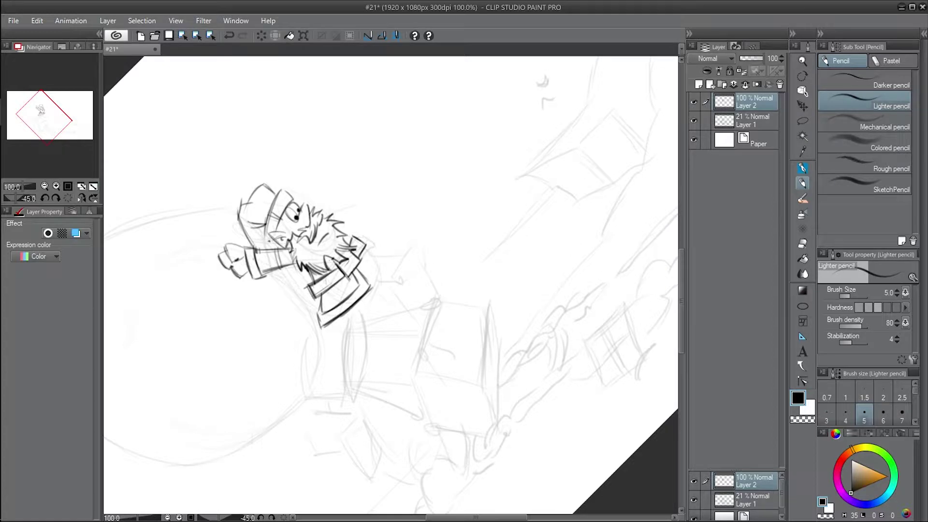
Step: Erase the garment's front edge and redraw it with the start of the front leg
{"action": "key", "text": "minus"}
{"action": "key", "text": "minus"}
{"action": "key", "text": "minus"}
{"action": "key", "text": "minus"}
{"action": "key", "text": "minus"}
{"action": "key", "text": "minus"}
{"action": "key", "text": "minus"}
{"action": "key", "text": "minus"}
{"action": "key", "text": "minus"}
{"action": "key", "text": "e"}
{"action": "left_click_drag", "start_coordinate": [411, 203], "coordinate": [406, 265]}
{"action": "key", "text": "p"}
{"action": "left_click_drag", "start_coordinate": [407, 212], "coordinate": [404, 271]}
{"action": "mouse_move", "coordinate": [423, 236]}
{"action": "left_mouse_down"}
{"action": "mouse_move", "coordinate": [419, 207]}
{"action": "mouse_move", "coordinate": [414, 263]}
{"action": "left_mouse_up"}
{"action": "mouse_move", "coordinate": [428, 218]}
{"action": "left_mouse_down"}
{"action": "mouse_move", "coordinate": [421, 248]}
{"action": "mouse_move", "coordinate": [386, 267]}
{"action": "left_mouse_up"}
Step: Finish the front leg with a band around its lower end
{"action": "key", "text": "asciicircum"}
{"action": "key", "text": "asciicircum"}
{"action": "key", "text": "asciicircum"}
{"action": "key", "text": "asciicircum"}
{"action": "key", "text": "asciicircum"}
{"action": "key", "text": "asciicircum"}
{"action": "left_click_drag", "start_coordinate": [384, 267], "coordinate": [413, 254]}
{"action": "left_click_drag", "start_coordinate": [397, 239], "coordinate": [415, 245]}
{"action": "left_click_drag", "start_coordinate": [411, 244], "coordinate": [414, 253]}
Step: Add short crosswise stripes to the hem and belt bands of the garment
{"action": "left_click_drag", "start_coordinate": [333, 261], "coordinate": [328, 271]}
{"action": "left_click_drag", "start_coordinate": [336, 262], "coordinate": [331, 272]}
{"action": "left_click_drag", "start_coordinate": [366, 264], "coordinate": [362, 269]}
{"action": "left_click_drag", "start_coordinate": [401, 224], "coordinate": [400, 241]}
{"action": "left_click_drag", "start_coordinate": [403, 239], "coordinate": [385, 245]}
Step: Strengthen the lines of the raised hand and cuff, the cap, the ear and the face
{"action": "mouse_move", "coordinate": [317, 168]}
{"action": "left_mouse_down"}
{"action": "mouse_move", "coordinate": [310, 194]}
{"action": "mouse_move", "coordinate": [300, 180]}
{"action": "left_mouse_up"}
{"action": "left_click_drag", "start_coordinate": [321, 163], "coordinate": [309, 184]}
{"action": "mouse_move", "coordinate": [310, 148]}
{"action": "left_mouse_down"}
{"action": "mouse_move", "coordinate": [305, 160]}
{"action": "mouse_move", "coordinate": [306, 140]}
{"action": "mouse_move", "coordinate": [304, 158]}
{"action": "left_mouse_up"}
{"action": "left_click_drag", "start_coordinate": [292, 140], "coordinate": [289, 172]}
{"action": "mouse_move", "coordinate": [330, 128]}
{"action": "left_mouse_down"}
{"action": "mouse_move", "coordinate": [322, 161]}
{"action": "mouse_move", "coordinate": [361, 120]}
{"action": "left_mouse_up"}
{"action": "left_click_drag", "start_coordinate": [346, 154], "coordinate": [382, 140]}
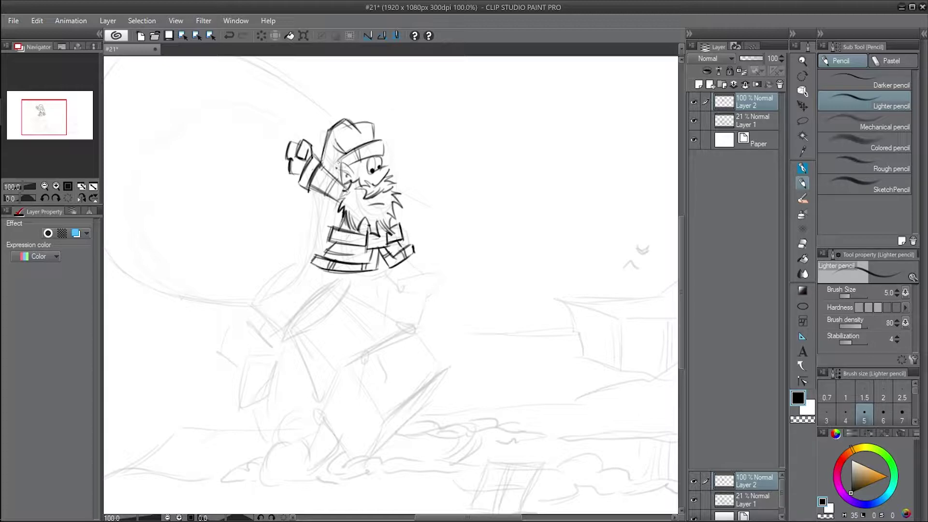
{"action": "left_click_drag", "start_coordinate": [351, 179], "coordinate": [340, 163]}
{"action": "mouse_move", "coordinate": [373, 166]}
{"action": "left_mouse_down"}
{"action": "mouse_move", "coordinate": [389, 170]}
{"action": "mouse_move", "coordinate": [355, 191]}
{"action": "left_mouse_up"}
Step: Draw the cuff at the end of the front leg and the short rear leg under the hem
{"action": "mouse_move", "coordinate": [414, 257]}
{"action": "left_mouse_down"}
{"action": "mouse_move", "coordinate": [391, 276]}
{"action": "mouse_move", "coordinate": [411, 275]}
{"action": "left_mouse_up"}
{"action": "mouse_move", "coordinate": [333, 282]}
{"action": "left_mouse_down"}
{"action": "mouse_move", "coordinate": [364, 271]}
{"action": "mouse_move", "coordinate": [357, 286]}
{"action": "mouse_move", "coordinate": [363, 279]}
{"action": "left_mouse_up"}
{"action": "key", "text": "minus"}
{"action": "key", "text": "ctrl+z"}
{"action": "key", "text": "ctrl+minus"}
{"action": "key", "text": "at"}
{"action": "key", "text": "ctrl+alt+0"}
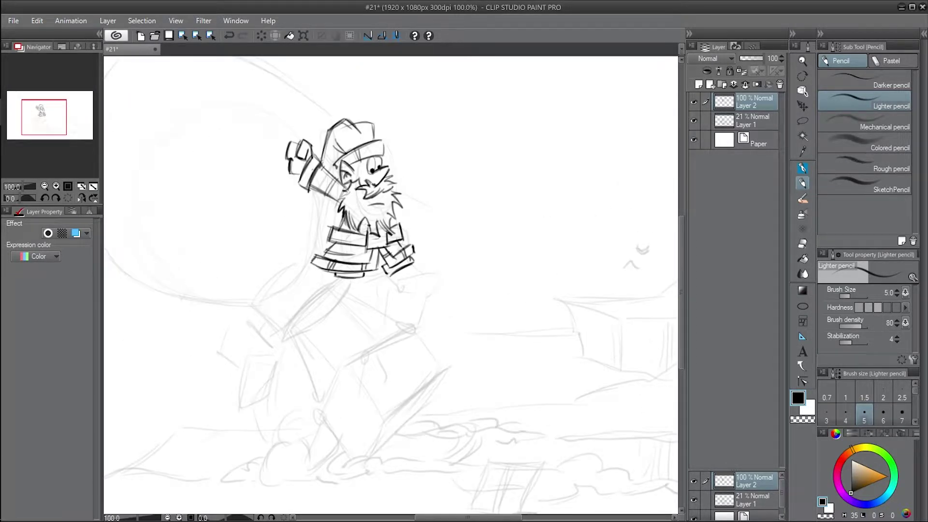
Step: Draw a pointed shoe on the front leg and a flat shoe on the rear leg, redoing misplaced strokes
{"action": "mouse_move", "coordinate": [415, 269]}
{"action": "left_mouse_down"}
{"action": "mouse_move", "coordinate": [425, 288]}
{"action": "mouse_move", "coordinate": [396, 282]}
{"action": "mouse_move", "coordinate": [323, 294]}
{"action": "left_mouse_up"}
{"action": "key", "text": "ctrl+z"}
{"action": "key", "text": "ctrl+z"}
{"action": "key", "text": "ctrl+z"}
{"action": "mouse_move", "coordinate": [324, 294]}
{"action": "left_mouse_down"}
{"action": "mouse_move", "coordinate": [359, 295]}
{"action": "mouse_move", "coordinate": [372, 285]}
{"action": "left_mouse_up"}
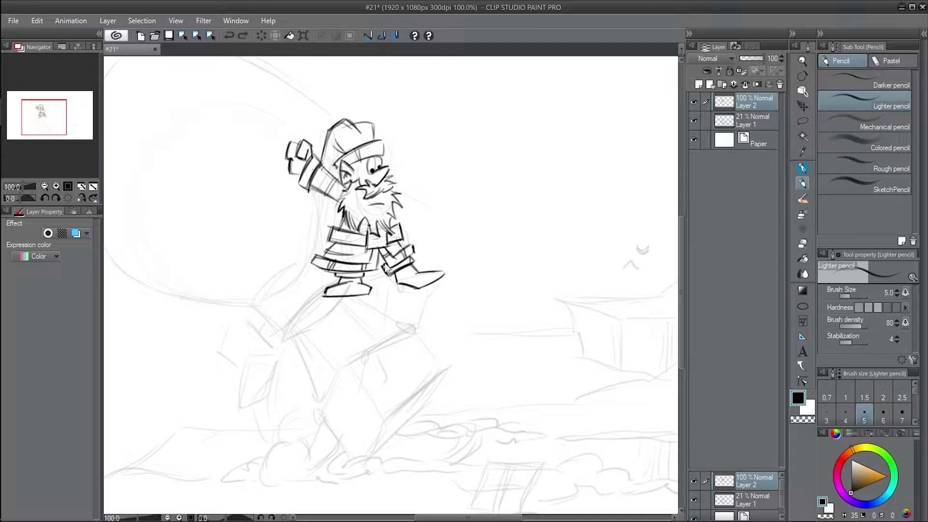
Step: Draw the forward arm with its striped cuff and fist, and the tasselled tail behind the character's back
{"action": "left_click", "coordinate": [167, 517]}
{"action": "left_click", "coordinate": [179, 517]}
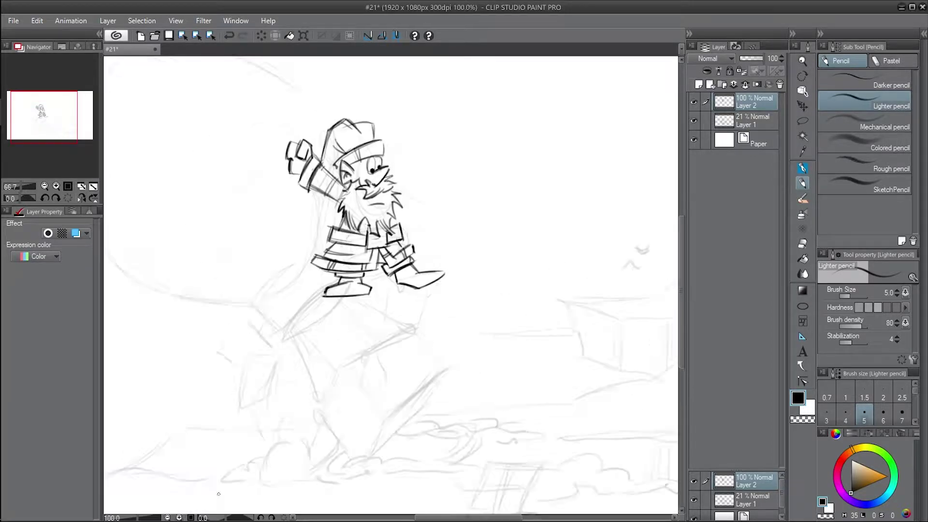
{"action": "mouse_move", "coordinate": [332, 198]}
{"action": "left_mouse_down"}
{"action": "mouse_move", "coordinate": [343, 230]}
{"action": "mouse_move", "coordinate": [360, 210]}
{"action": "mouse_move", "coordinate": [342, 231]}
{"action": "left_mouse_up"}
{"action": "left_click_drag", "start_coordinate": [256, 180], "coordinate": [242, 150]}
{"action": "mouse_move", "coordinate": [250, 195]}
{"action": "left_mouse_down"}
{"action": "mouse_move", "coordinate": [223, 247]}
{"action": "mouse_move", "coordinate": [241, 246]}
{"action": "left_mouse_up"}
{"action": "left_click_drag", "start_coordinate": [289, 143], "coordinate": [297, 161]}
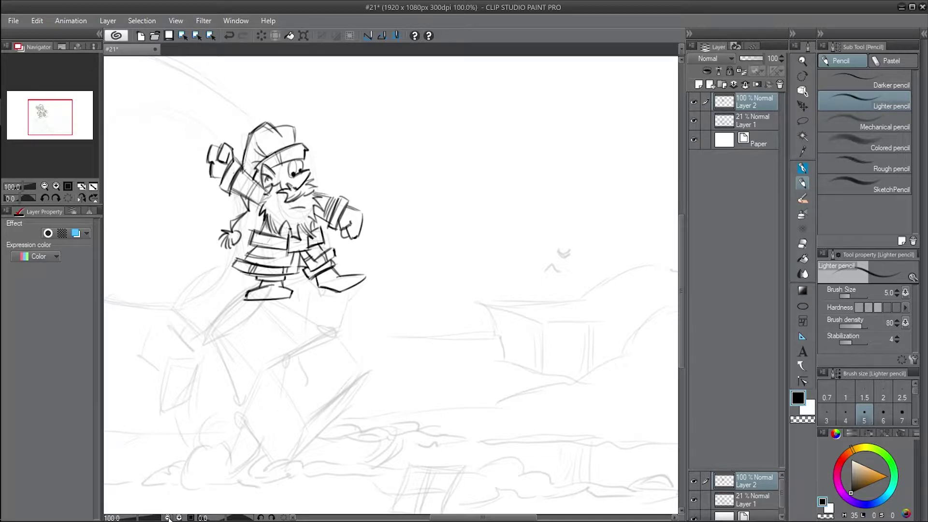
{"action": "scroll", "coordinate": [672, 332], "scroll_direction": "down", "scroll_amount": 1}
{"action": "scroll", "coordinate": [379, 338], "scroll_direction": "up", "scroll_amount": 1}
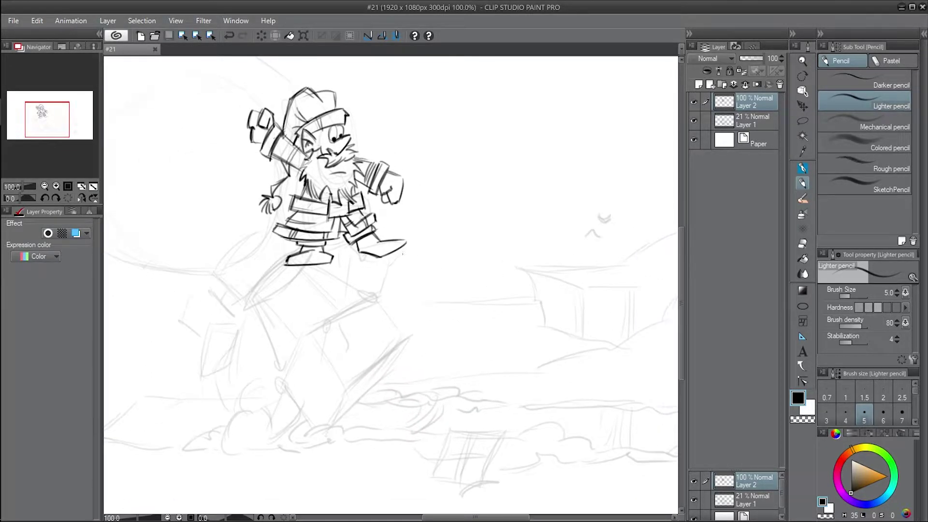
{"action": "mouse_move", "coordinate": [372, 256]}
{"action": "left_mouse_down"}
{"action": "mouse_move", "coordinate": [409, 249]}
{"action": "mouse_move", "coordinate": [355, 265]}
{"action": "mouse_move", "coordinate": [364, 288]}
{"action": "mouse_move", "coordinate": [372, 270]}
{"action": "mouse_move", "coordinate": [386, 275]}
{"action": "mouse_move", "coordinate": [385, 287]}
{"action": "left_mouse_up"}
{"action": "key", "text": "ctrl+z"}
{"action": "key", "text": "ctrl+z"}
{"action": "scroll", "coordinate": [381, 288], "scroll_direction": "down", "scroll_amount": 1}
{"action": "key", "text": "ctrl+z"}
{"action": "key", "text": "ctrl+z"}
Step: Draw a box under the front shoe and a flat slab under the rear shoe
{"action": "left_click_drag", "start_coordinate": [388, 270], "coordinate": [381, 291]}
{"action": "left_click_drag", "start_coordinate": [402, 261], "coordinate": [386, 287]}
{"action": "left_click_drag", "start_coordinate": [314, 281], "coordinate": [355, 273]}
{"action": "mouse_move", "coordinate": [341, 270]}
{"action": "left_mouse_down"}
{"action": "mouse_move", "coordinate": [314, 278]}
{"action": "mouse_move", "coordinate": [358, 269]}
{"action": "mouse_move", "coordinate": [337, 276]}
{"action": "left_mouse_up"}
{"action": "left_click_drag", "start_coordinate": [355, 267], "coordinate": [358, 274]}
Step: Draw tumbled blocks beneath the slab and continue the pile down toward the rear
{"action": "mouse_move", "coordinate": [331, 279]}
{"action": "left_mouse_down"}
{"action": "mouse_move", "coordinate": [327, 300]}
{"action": "mouse_move", "coordinate": [323, 292]}
{"action": "mouse_move", "coordinate": [360, 288]}
{"action": "mouse_move", "coordinate": [317, 290]}
{"action": "mouse_move", "coordinate": [328, 303]}
{"action": "mouse_move", "coordinate": [346, 290]}
{"action": "left_mouse_up"}
{"action": "key", "text": "ctrl+z"}
{"action": "key", "text": "ctrl+z"}
{"action": "key", "text": "ctrl+z"}
{"action": "mouse_move", "coordinate": [342, 284]}
{"action": "left_mouse_down"}
{"action": "mouse_move", "coordinate": [332, 299]}
{"action": "mouse_move", "coordinate": [371, 289]}
{"action": "left_mouse_up"}
{"action": "left_click_drag", "start_coordinate": [376, 267], "coordinate": [377, 289]}
{"action": "left_click_drag", "start_coordinate": [363, 355], "coordinate": [409, 320]}
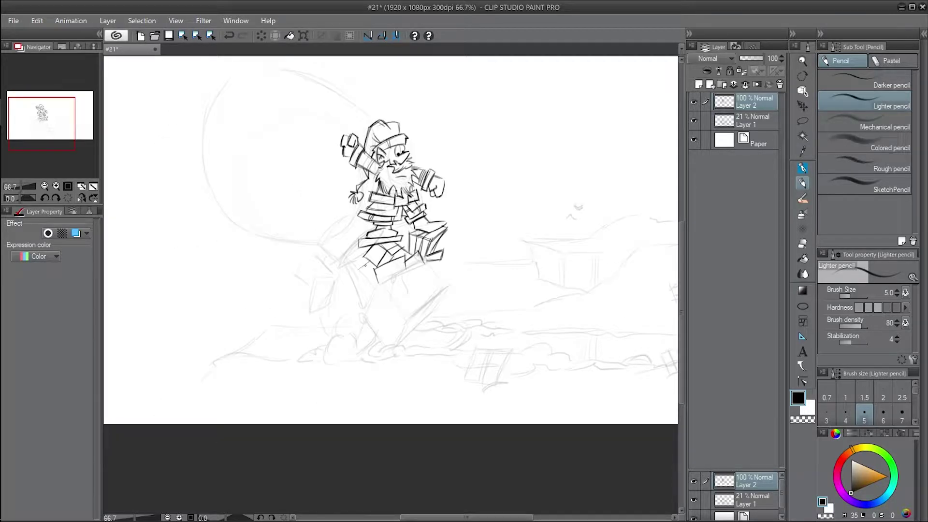
{"action": "mouse_move", "coordinate": [362, 274]}
{"action": "left_mouse_down"}
{"action": "mouse_move", "coordinate": [346, 291]}
{"action": "mouse_move", "coordinate": [362, 285]}
{"action": "mouse_move", "coordinate": [357, 320]}
{"action": "mouse_move", "coordinate": [359, 305]}
{"action": "mouse_move", "coordinate": [369, 305]}
{"action": "left_mouse_up"}
{"action": "left_click_drag", "start_coordinate": [371, 277], "coordinate": [377, 282]}
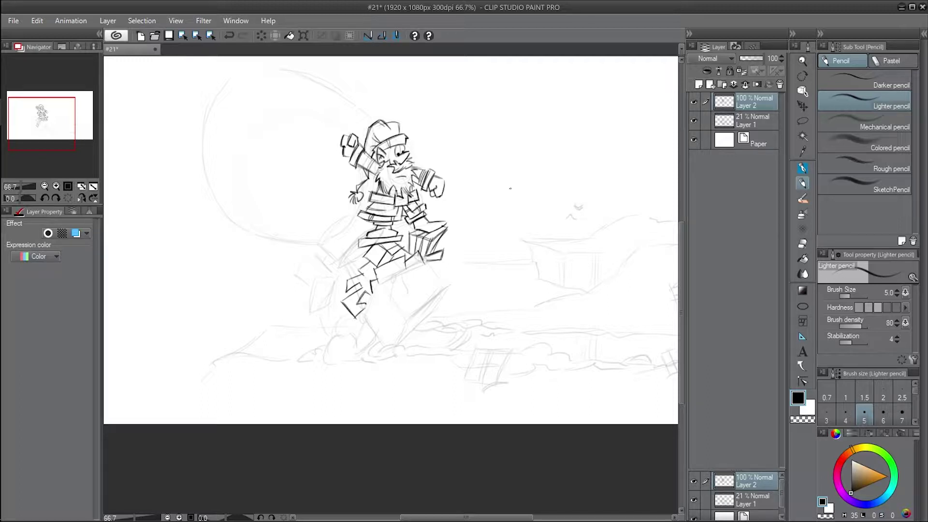
Step: Extend the pile with a cluster of stacked boxes at its rear end
{"action": "mouse_move", "coordinate": [339, 271]}
{"action": "left_mouse_down"}
{"action": "mouse_move", "coordinate": [346, 292]}
{"action": "mouse_move", "coordinate": [314, 279]}
{"action": "mouse_move", "coordinate": [308, 297]}
{"action": "mouse_move", "coordinate": [329, 303]}
{"action": "mouse_move", "coordinate": [359, 290]}
{"action": "left_mouse_up"}
{"action": "left_click_drag", "start_coordinate": [323, 318], "coordinate": [346, 303]}
{"action": "left_click_drag", "start_coordinate": [314, 255], "coordinate": [332, 274]}
{"action": "mouse_move", "coordinate": [309, 275]}
{"action": "left_mouse_down"}
{"action": "mouse_move", "coordinate": [295, 288]}
{"action": "mouse_move", "coordinate": [321, 304]}
{"action": "left_mouse_up"}
{"action": "left_click_drag", "start_coordinate": [314, 294], "coordinate": [326, 309]}
{"action": "left_click_drag", "start_coordinate": [309, 266], "coordinate": [324, 282]}
{"action": "left_click_drag", "start_coordinate": [320, 268], "coordinate": [327, 279]}
Step: Fill the gaps along the top of the pile with jagged pieces, undoing a stray stroke
{"action": "left_click", "coordinate": [261, 518]}
{"action": "left_click", "coordinate": [261, 518]}
{"action": "left_click", "coordinate": [261, 518]}
{"action": "left_click", "coordinate": [261, 517]}
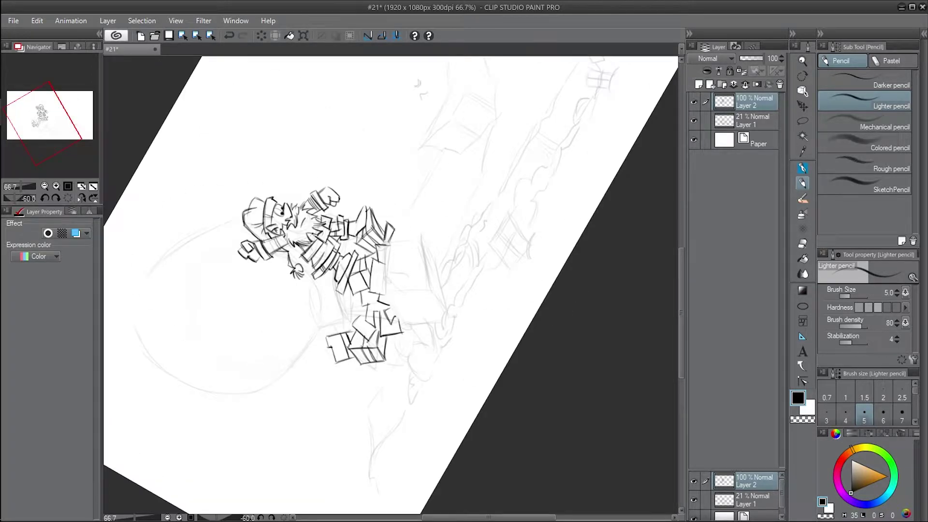
{"action": "left_click", "coordinate": [261, 518]}
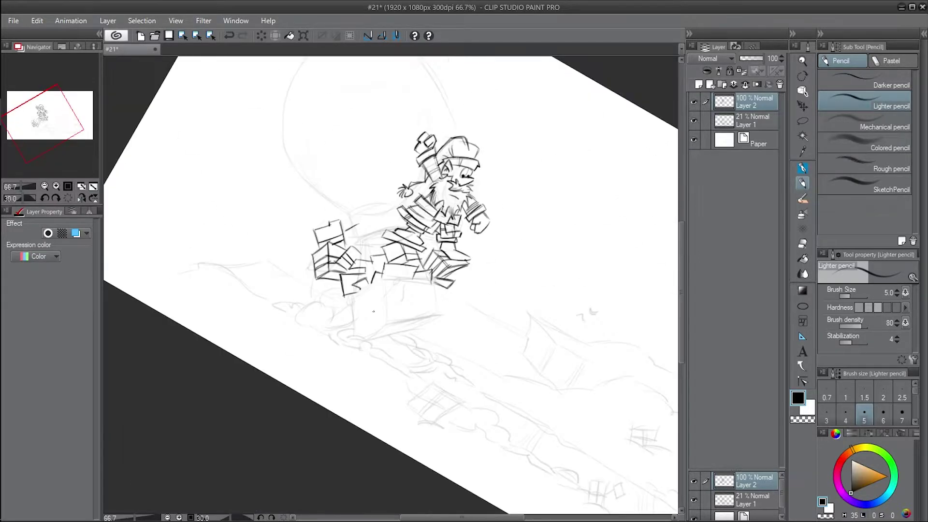
{"action": "left_click_drag", "start_coordinate": [348, 214], "coordinate": [351, 239]}
{"action": "mouse_move", "coordinate": [371, 230]}
{"action": "left_mouse_down"}
{"action": "mouse_move", "coordinate": [403, 220]}
{"action": "mouse_move", "coordinate": [350, 243]}
{"action": "left_mouse_up"}
{"action": "key", "text": "ctrl+z"}
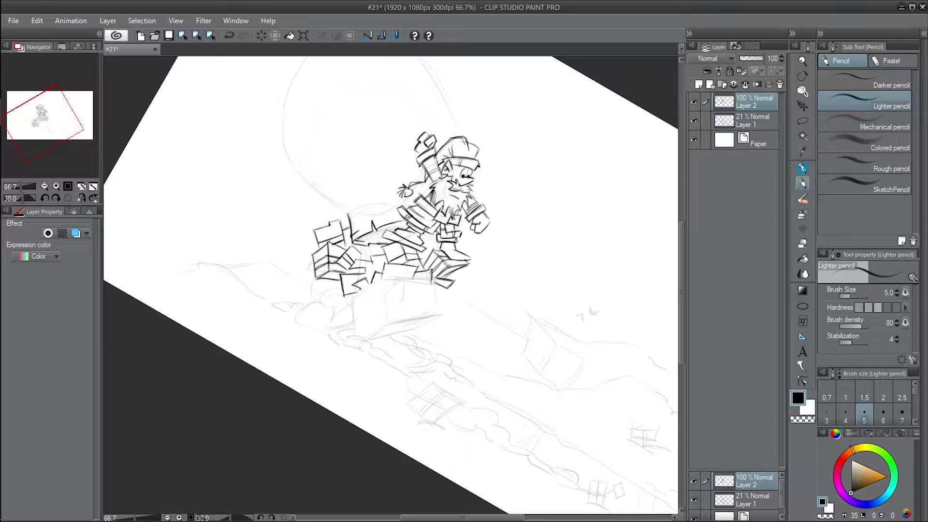
Step: Draw a loose stick with a rounded tip behind the pile and save the drawing
{"action": "left_click_drag", "start_coordinate": [311, 175], "coordinate": [299, 228]}
{"action": "key", "text": "ctrl+z"}
{"action": "key", "text": "ctrl+0"}
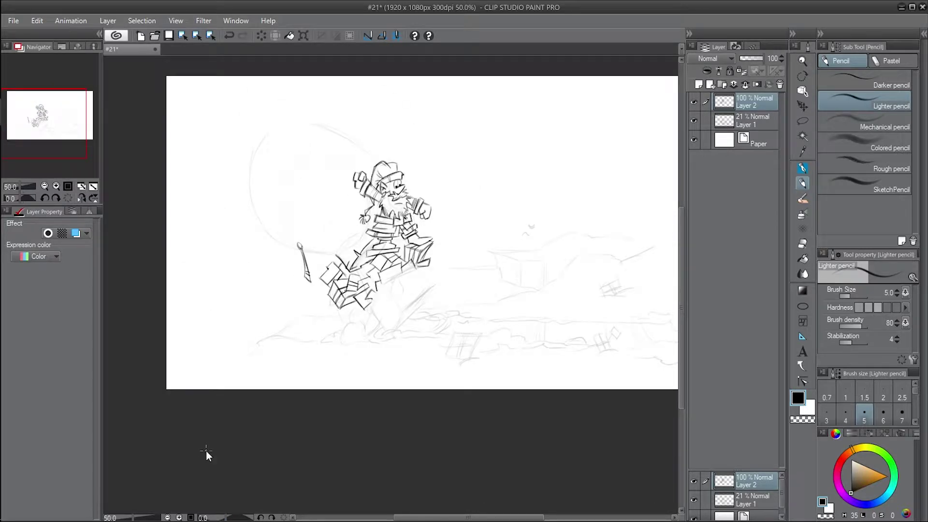
{"action": "key", "text": "ctrl+s"}
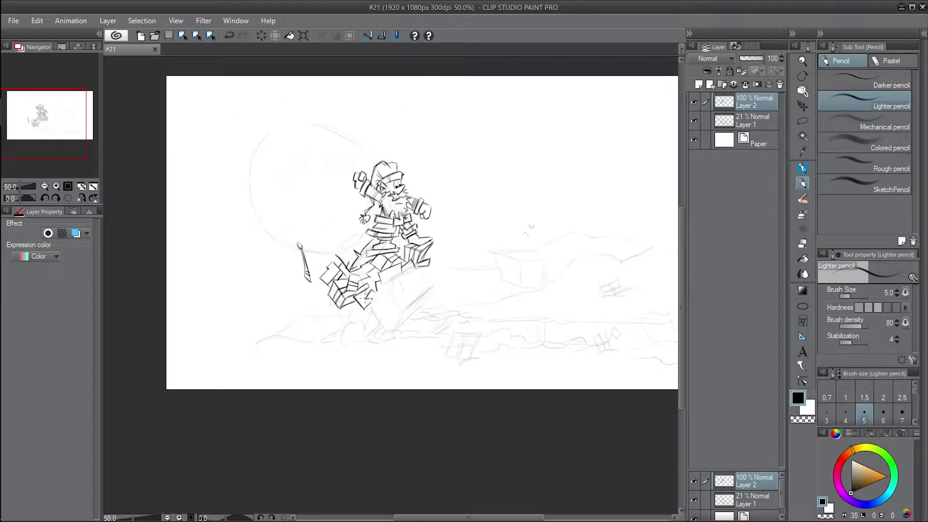
Step: Draw a curved band along the underside of the pile with three pointed plates hanging from it
{"action": "scroll", "coordinate": [367, 287], "scroll_direction": "up", "scroll_amount": 1}
{"action": "mouse_move", "coordinate": [423, 262]}
{"action": "left_mouse_down"}
{"action": "mouse_move", "coordinate": [382, 279]}
{"action": "mouse_move", "coordinate": [364, 322]}
{"action": "mouse_move", "coordinate": [387, 281]}
{"action": "mouse_move", "coordinate": [433, 265]}
{"action": "left_mouse_up"}
{"action": "mouse_move", "coordinate": [363, 323]}
{"action": "left_mouse_down"}
{"action": "mouse_move", "coordinate": [354, 338]}
{"action": "mouse_move", "coordinate": [367, 348]}
{"action": "mouse_move", "coordinate": [363, 323]}
{"action": "left_mouse_up"}
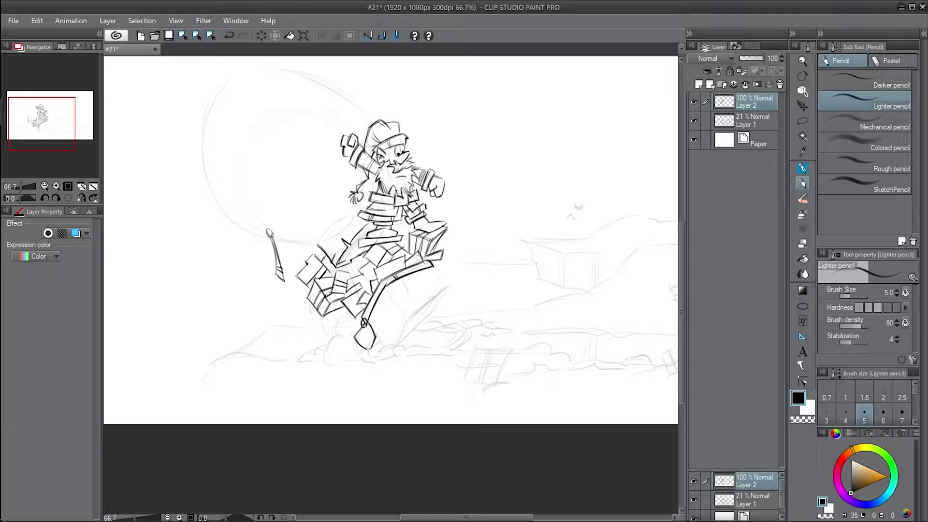
{"action": "left_click_drag", "start_coordinate": [381, 290], "coordinate": [393, 322]}
{"action": "left_click_drag", "start_coordinate": [425, 289], "coordinate": [439, 276]}
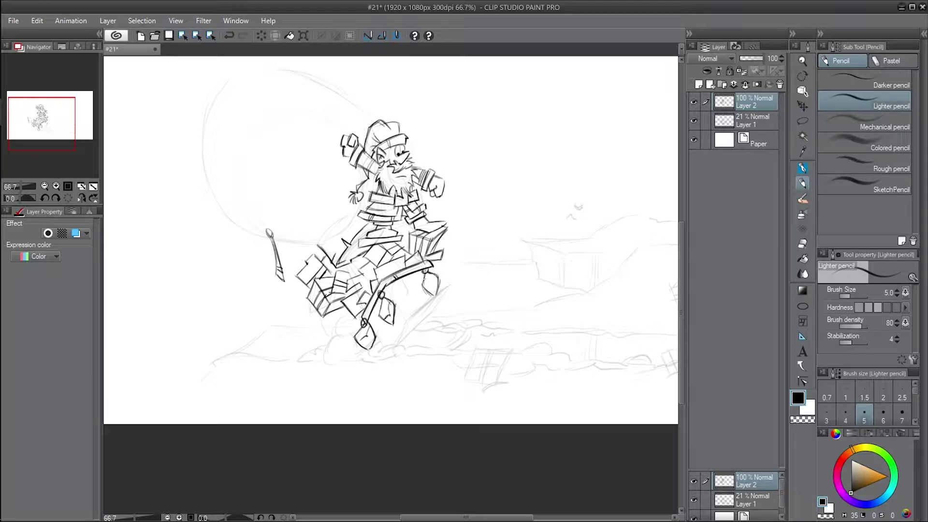
Step: Outline the large block below the curved band and shade its faces with hatching, undoing the last strokes
{"action": "mouse_move", "coordinate": [399, 303]}
{"action": "left_mouse_down"}
{"action": "mouse_move", "coordinate": [419, 313]}
{"action": "mouse_move", "coordinate": [444, 290]}
{"action": "left_mouse_up"}
{"action": "mouse_move", "coordinate": [394, 344]}
{"action": "left_mouse_down"}
{"action": "mouse_move", "coordinate": [454, 283]}
{"action": "mouse_move", "coordinate": [397, 347]}
{"action": "left_mouse_up"}
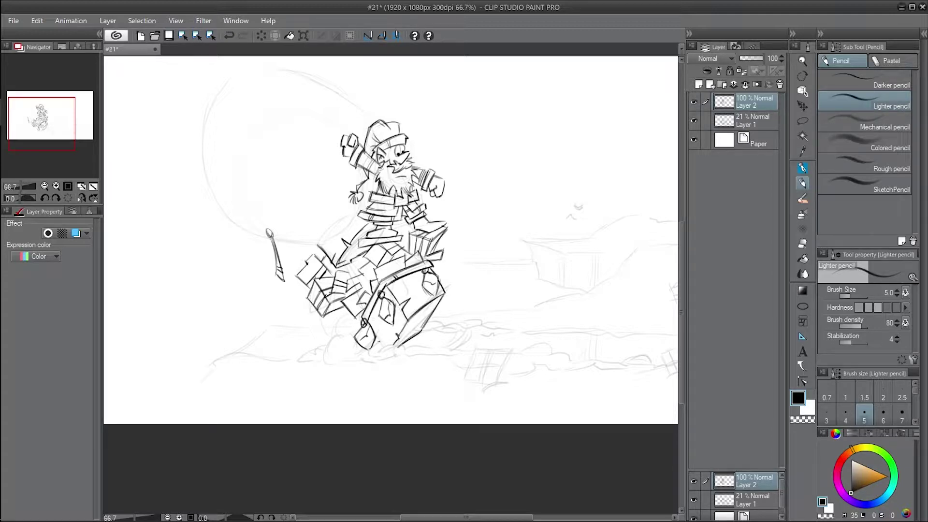
{"action": "left_click_drag", "start_coordinate": [429, 313], "coordinate": [399, 338]}
{"action": "mouse_move", "coordinate": [421, 277]}
{"action": "left_mouse_down"}
{"action": "mouse_move", "coordinate": [406, 307]}
{"action": "mouse_move", "coordinate": [422, 289]}
{"action": "left_mouse_up"}
{"action": "mouse_move", "coordinate": [390, 318]}
{"action": "left_mouse_down"}
{"action": "mouse_move", "coordinate": [369, 343]}
{"action": "mouse_move", "coordinate": [389, 343]}
{"action": "left_mouse_up"}
{"action": "left_click_drag", "start_coordinate": [383, 330], "coordinate": [392, 341]}
{"action": "key", "text": "ctrl+z"}
{"action": "key", "text": "ctrl+z"}
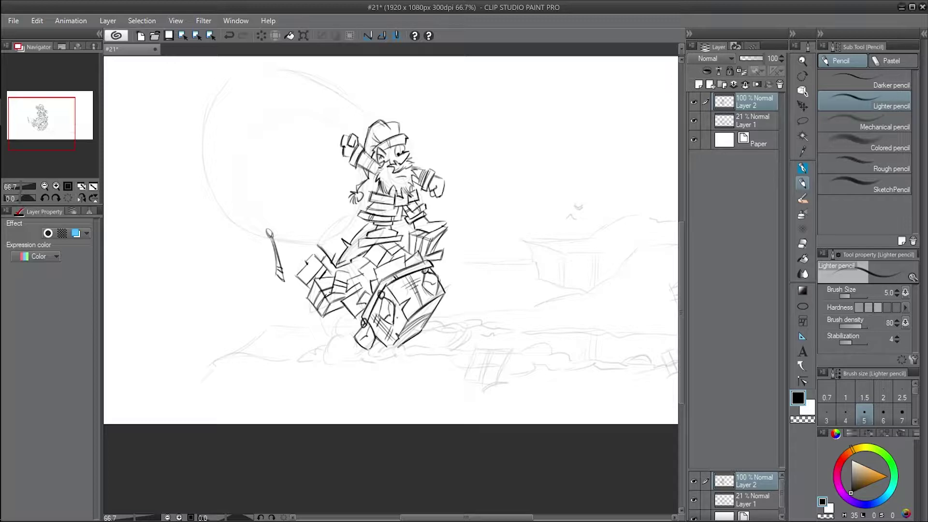
Step: Draw puffy rubble under the large block and a small hatched crate at the rear of the pile
{"action": "left_click_drag", "start_coordinate": [379, 351], "coordinate": [403, 345]}
{"action": "left_click_drag", "start_coordinate": [395, 349], "coordinate": [407, 344]}
{"action": "mouse_move", "coordinate": [306, 314]}
{"action": "left_mouse_down"}
{"action": "mouse_move", "coordinate": [296, 337]}
{"action": "mouse_move", "coordinate": [326, 331]}
{"action": "left_mouse_up"}
{"action": "mouse_move", "coordinate": [297, 335]}
{"action": "left_mouse_down"}
{"action": "mouse_move", "coordinate": [318, 357]}
{"action": "mouse_move", "coordinate": [304, 338]}
{"action": "mouse_move", "coordinate": [290, 361]}
{"action": "mouse_move", "coordinate": [345, 334]}
{"action": "mouse_move", "coordinate": [304, 361]}
{"action": "left_mouse_up"}
{"action": "left_click_drag", "start_coordinate": [344, 340], "coordinate": [352, 353]}
{"action": "scroll", "coordinate": [293, 350], "scroll_direction": "down", "scroll_amount": 1}
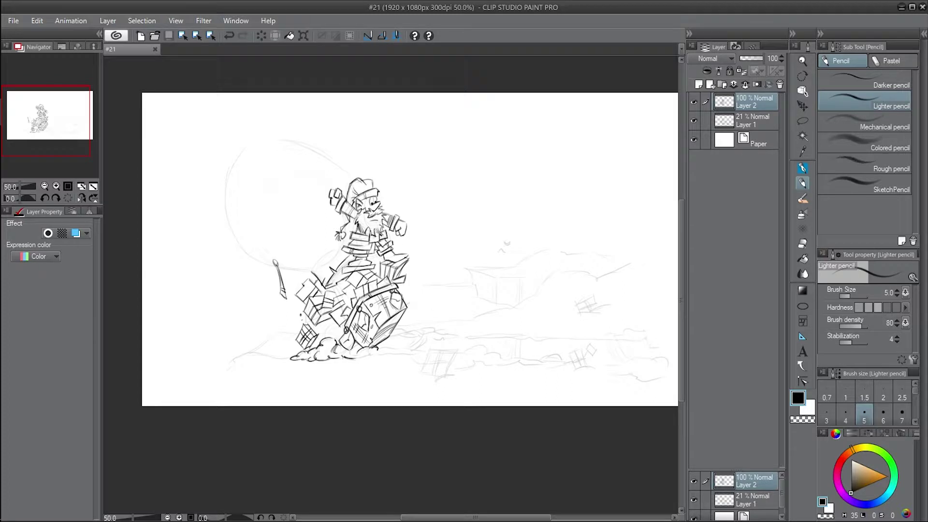
Step: Extend the puffy rubble along the ground in front of the large block
{"action": "scroll", "coordinate": [406, 292], "scroll_direction": "up", "scroll_amount": 1}
{"action": "mouse_move", "coordinate": [379, 367]}
{"action": "left_mouse_down"}
{"action": "mouse_move", "coordinate": [405, 372]}
{"action": "mouse_move", "coordinate": [341, 385]}
{"action": "mouse_move", "coordinate": [390, 377]}
{"action": "left_mouse_up"}
{"action": "mouse_move", "coordinate": [397, 344]}
{"action": "left_mouse_down"}
{"action": "mouse_move", "coordinate": [427, 344]}
{"action": "mouse_move", "coordinate": [425, 357]}
{"action": "left_mouse_up"}
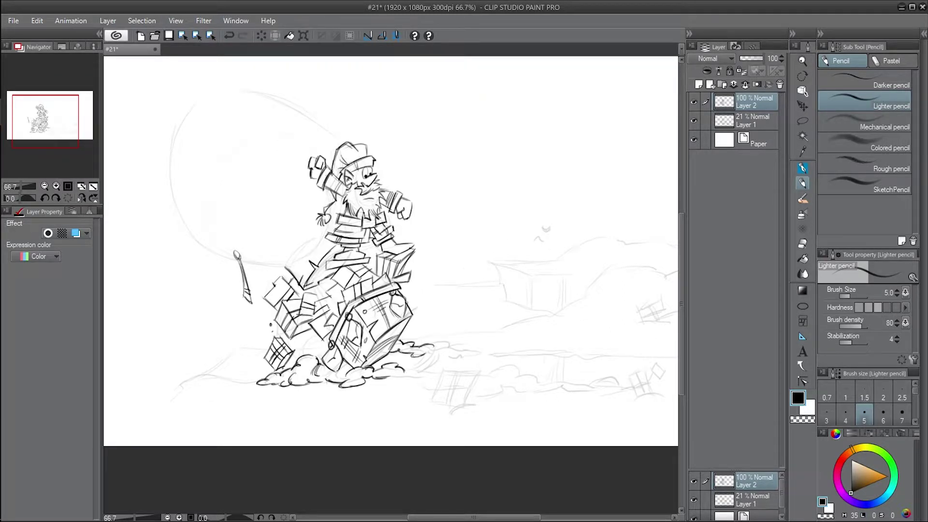
Step: Draw a half-buried crate with plank lines on the ground ahead of the rubble
{"action": "mouse_move", "coordinate": [426, 401]}
{"action": "left_mouse_down"}
{"action": "mouse_move", "coordinate": [480, 372]}
{"action": "mouse_move", "coordinate": [485, 383]}
{"action": "left_mouse_up"}
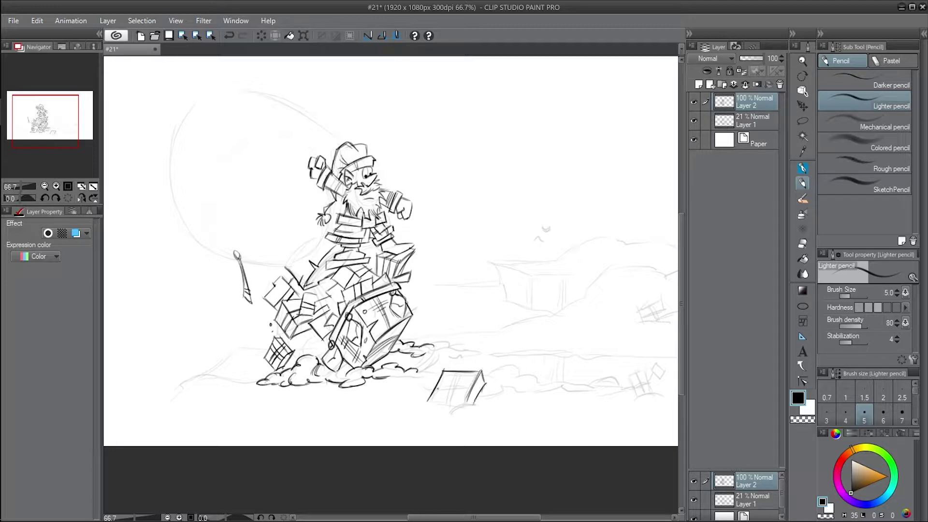
{"action": "mouse_move", "coordinate": [432, 402]}
{"action": "left_mouse_down"}
{"action": "mouse_move", "coordinate": [484, 406]}
{"action": "mouse_move", "coordinate": [477, 394]}
{"action": "mouse_move", "coordinate": [442, 404]}
{"action": "left_mouse_up"}
{"action": "left_click_drag", "start_coordinate": [466, 371], "coordinate": [450, 407]}
{"action": "left_click_drag", "start_coordinate": [483, 380], "coordinate": [499, 370]}
Step: Set the pencil size to 6 and draw rubble on both sides of the half-buried crate, redoing stray strokes
{"action": "mouse_move", "coordinate": [500, 370]}
{"action": "left_mouse_down"}
{"action": "mouse_move", "coordinate": [508, 365]}
{"action": "mouse_move", "coordinate": [526, 379]}
{"action": "mouse_move", "coordinate": [509, 386]}
{"action": "mouse_move", "coordinate": [524, 373]}
{"action": "left_mouse_up"}
{"action": "key", "text": "ctrl+z"}
{"action": "key", "text": "ctrl+z"}
{"action": "key", "text": "bracketright"}
{"action": "left_click_drag", "start_coordinate": [439, 371], "coordinate": [418, 376]}
{"action": "mouse_move", "coordinate": [399, 377]}
{"action": "left_mouse_down"}
{"action": "mouse_move", "coordinate": [388, 380]}
{"action": "mouse_move", "coordinate": [414, 380]}
{"action": "left_mouse_up"}
{"action": "left_click_drag", "start_coordinate": [410, 377], "coordinate": [434, 383]}
{"action": "mouse_move", "coordinate": [500, 379]}
{"action": "left_mouse_down"}
{"action": "mouse_move", "coordinate": [511, 365]}
{"action": "mouse_move", "coordinate": [485, 390]}
{"action": "mouse_move", "coordinate": [540, 375]}
{"action": "mouse_move", "coordinate": [592, 400]}
{"action": "mouse_move", "coordinate": [599, 391]}
{"action": "left_mouse_up"}
{"action": "key", "text": "ctrl+z"}
{"action": "left_click_drag", "start_coordinate": [570, 384], "coordinate": [597, 381]}
Step: Continue the rubble line across the foreground with a rounded rock, a tilted crate and a small loose block
{"action": "left_click_drag", "start_coordinate": [608, 433], "coordinate": [495, 432]}
{"action": "mouse_move", "coordinate": [452, 397]}
{"action": "left_mouse_down"}
{"action": "mouse_move", "coordinate": [485, 377]}
{"action": "mouse_move", "coordinate": [513, 389]}
{"action": "mouse_move", "coordinate": [533, 371]}
{"action": "left_mouse_up"}
{"action": "mouse_move", "coordinate": [533, 370]}
{"action": "left_mouse_down"}
{"action": "mouse_move", "coordinate": [537, 390]}
{"action": "mouse_move", "coordinate": [523, 397]}
{"action": "left_mouse_up"}
{"action": "mouse_move", "coordinate": [534, 378]}
{"action": "left_mouse_down"}
{"action": "mouse_move", "coordinate": [552, 373]}
{"action": "mouse_move", "coordinate": [549, 395]}
{"action": "left_mouse_up"}
{"action": "mouse_move", "coordinate": [463, 394]}
{"action": "left_mouse_down"}
{"action": "mouse_move", "coordinate": [521, 398]}
{"action": "mouse_move", "coordinate": [615, 381]}
{"action": "mouse_move", "coordinate": [598, 405]}
{"action": "mouse_move", "coordinate": [621, 387]}
{"action": "left_mouse_up"}
{"action": "left_click_drag", "start_coordinate": [630, 379], "coordinate": [652, 397]}
{"action": "left_click_drag", "start_coordinate": [595, 417], "coordinate": [628, 416]}
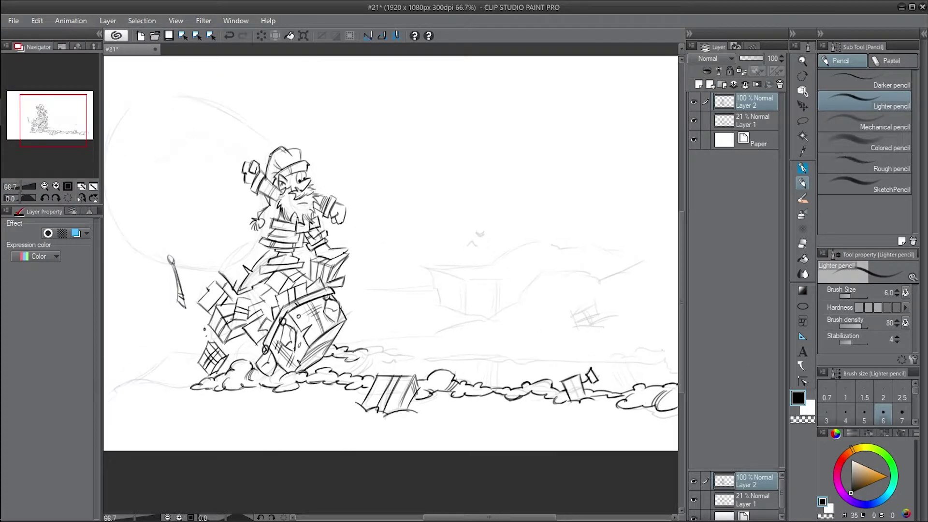
Step: Strengthen the lines of the character's cap brim and eye, and add box edges to the upper pile
{"action": "left_click_drag", "start_coordinate": [281, 169], "coordinate": [304, 161]}
{"action": "left_click_drag", "start_coordinate": [288, 179], "coordinate": [306, 172]}
{"action": "mouse_move", "coordinate": [274, 263]}
{"action": "left_mouse_down"}
{"action": "mouse_move", "coordinate": [259, 275]}
{"action": "mouse_move", "coordinate": [261, 303]}
{"action": "mouse_move", "coordinate": [246, 317]}
{"action": "mouse_move", "coordinate": [251, 271]}
{"action": "left_mouse_up"}
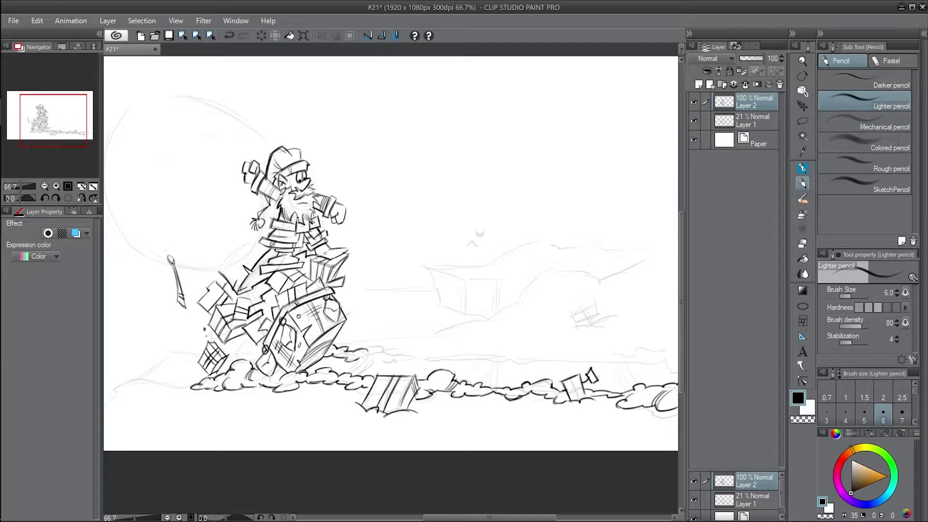
Step: Draw a second puffy rubble line across the ground behind the first, starting from the large block
{"action": "left_click_drag", "start_coordinate": [334, 247], "coordinate": [228, 210]}
{"action": "mouse_move", "coordinate": [259, 317]}
{"action": "left_mouse_down"}
{"action": "mouse_move", "coordinate": [338, 308]}
{"action": "mouse_move", "coordinate": [425, 321]}
{"action": "mouse_move", "coordinate": [473, 309]}
{"action": "mouse_move", "coordinate": [508, 318]}
{"action": "mouse_move", "coordinate": [497, 326]}
{"action": "mouse_move", "coordinate": [558, 318]}
{"action": "left_mouse_up"}
{"action": "left_click_drag", "start_coordinate": [514, 329], "coordinate": [567, 327]}
{"action": "left_click_drag", "start_coordinate": [477, 319], "coordinate": [486, 311]}
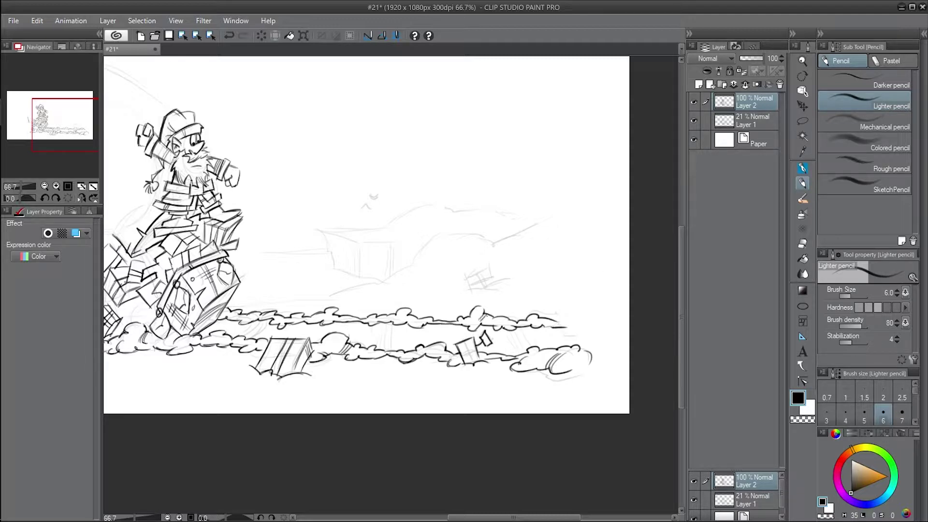
Step: Detail the far rubble, add dark crossed bands to the tilted crate and draw a matching box in the distance
{"action": "left_click_drag", "start_coordinate": [393, 315], "coordinate": [391, 323]}
{"action": "mouse_move", "coordinate": [439, 358]}
{"action": "left_mouse_down"}
{"action": "mouse_move", "coordinate": [472, 363]}
{"action": "mouse_move", "coordinate": [478, 348]}
{"action": "left_mouse_up"}
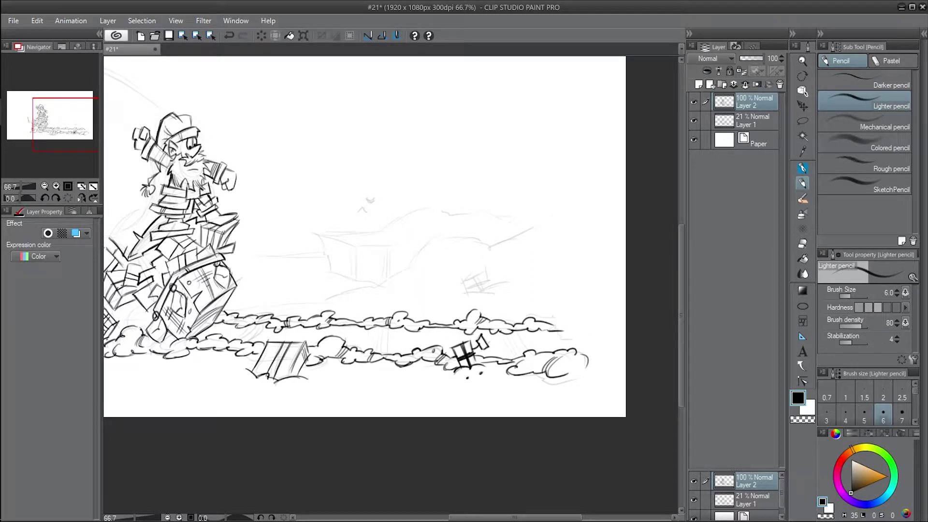
{"action": "mouse_move", "coordinate": [460, 291]}
{"action": "left_mouse_down"}
{"action": "mouse_move", "coordinate": [498, 292]}
{"action": "mouse_move", "coordinate": [473, 300]}
{"action": "mouse_move", "coordinate": [484, 291]}
{"action": "left_mouse_up"}
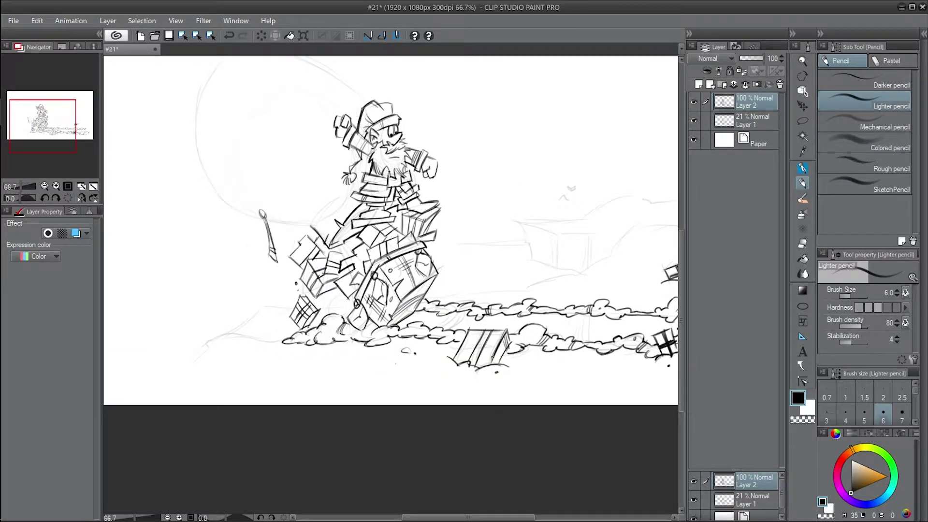
Step: Draw the low hill line behind the far rubble and the ground contour running behind the box pile to the cliff edge
{"action": "left_click_drag", "start_coordinate": [435, 241], "coordinate": [488, 242]}
{"action": "left_click_drag", "start_coordinate": [481, 294], "coordinate": [585, 285]}
{"action": "mouse_move", "coordinate": [369, 302]}
{"action": "left_mouse_down"}
{"action": "mouse_move", "coordinate": [295, 312]}
{"action": "mouse_move", "coordinate": [233, 375]}
{"action": "left_mouse_up"}
{"action": "mouse_move", "coordinate": [277, 335]}
{"action": "left_mouse_down"}
{"action": "mouse_move", "coordinate": [323, 337]}
{"action": "mouse_move", "coordinate": [298, 336]}
{"action": "left_mouse_up"}
{"action": "mouse_move", "coordinate": [234, 376]}
{"action": "left_mouse_down"}
{"action": "mouse_move", "coordinate": [278, 382]}
{"action": "mouse_move", "coordinate": [256, 394]}
{"action": "left_mouse_up"}
Step: Draw the overhanging foreground cliff ledges with vertical rock lines beneath them, redoing stray strokes
{"action": "mouse_move", "coordinate": [243, 384]}
{"action": "left_mouse_down"}
{"action": "mouse_move", "coordinate": [309, 379]}
{"action": "mouse_move", "coordinate": [282, 402]}
{"action": "mouse_move", "coordinate": [326, 387]}
{"action": "left_mouse_up"}
{"action": "left_click_drag", "start_coordinate": [323, 384], "coordinate": [343, 396]}
{"action": "key", "text": "ctrl+z"}
{"action": "key", "text": "ctrl+z"}
{"action": "mouse_move", "coordinate": [340, 352]}
{"action": "left_mouse_down"}
{"action": "mouse_move", "coordinate": [322, 366]}
{"action": "mouse_move", "coordinate": [317, 386]}
{"action": "mouse_move", "coordinate": [381, 386]}
{"action": "mouse_move", "coordinate": [323, 405]}
{"action": "left_mouse_up"}
{"action": "left_click_drag", "start_coordinate": [360, 381], "coordinate": [353, 404]}
{"action": "left_click_drag", "start_coordinate": [379, 387], "coordinate": [395, 399]}
{"action": "left_click_drag", "start_coordinate": [303, 385], "coordinate": [307, 390]}
{"action": "left_click_drag", "start_coordinate": [322, 383], "coordinate": [307, 405]}
{"action": "key", "text": "ctrl+minus"}
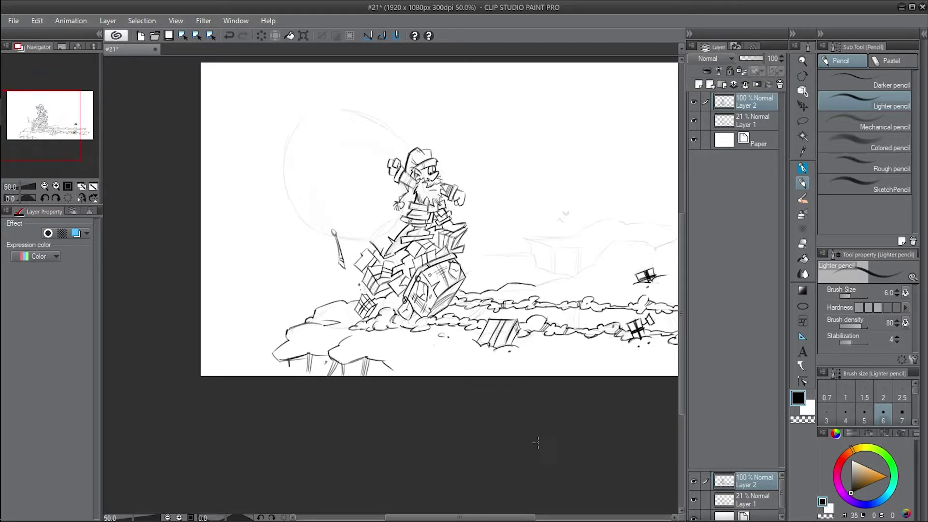
{"action": "scroll", "coordinate": [390, 218], "scroll_direction": "right", "scroll_amount": 3}
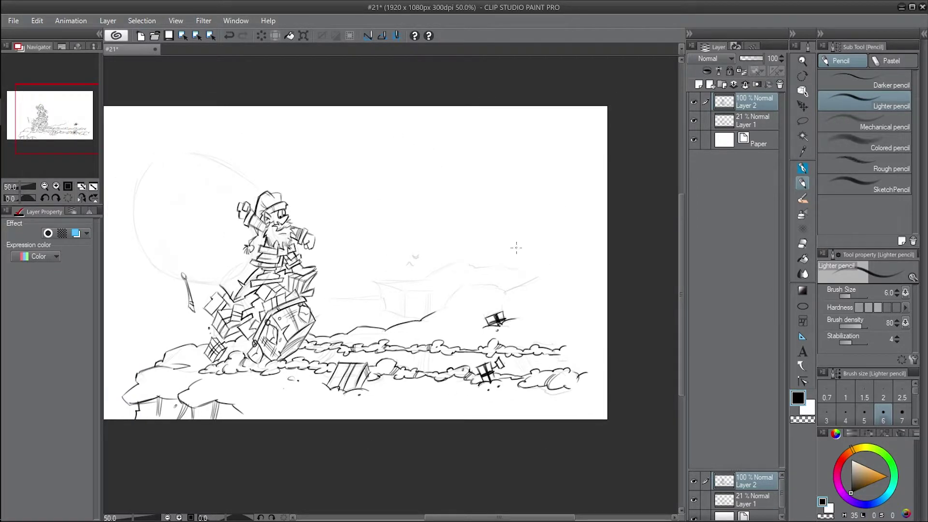
Step: Darken the contours of the large block and the boxes stacked beside and above it, undoing the last stroke
{"action": "key", "text": "ctrl+plus"}
{"action": "scroll", "coordinate": [390, 218], "scroll_direction": "left", "scroll_amount": 2}
{"action": "left_click_drag", "start_coordinate": [390, 260], "coordinate": [371, 283]}
{"action": "left_click_drag", "start_coordinate": [427, 228], "coordinate": [393, 244]}
{"action": "left_click_drag", "start_coordinate": [334, 263], "coordinate": [316, 282]}
{"action": "left_click_drag", "start_coordinate": [325, 241], "coordinate": [315, 265]}
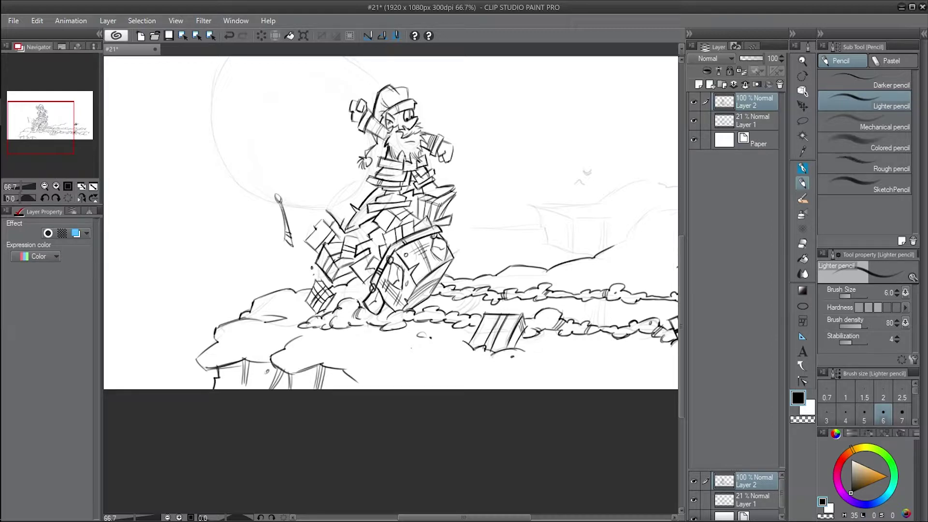
{"action": "left_click_drag", "start_coordinate": [375, 250], "coordinate": [349, 266]}
{"action": "left_click_drag", "start_coordinate": [387, 231], "coordinate": [382, 249]}
{"action": "left_click_drag", "start_coordinate": [414, 221], "coordinate": [384, 234]}
{"action": "mouse_move", "coordinate": [441, 237]}
{"action": "left_mouse_down"}
{"action": "mouse_move", "coordinate": [433, 263]}
{"action": "mouse_move", "coordinate": [387, 285]}
{"action": "left_mouse_up"}
{"action": "key", "text": "ctrl+z"}
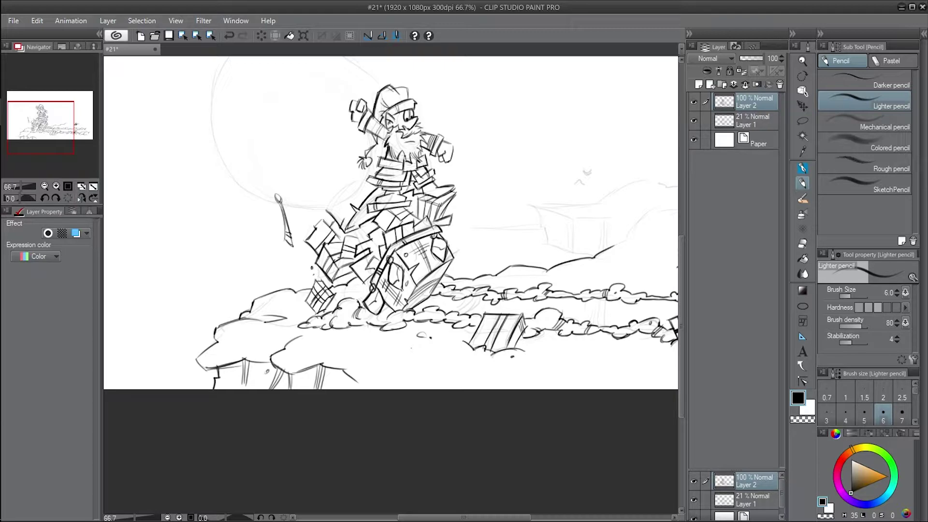
Step: Draw a puffy rounded hill behind the distant banded box, with ridge lines extending beside it
{"action": "left_click_drag", "start_coordinate": [429, 305], "coordinate": [407, 318]}
{"action": "mouse_move", "coordinate": [594, 251]}
{"action": "left_mouse_down"}
{"action": "mouse_move", "coordinate": [570, 249]}
{"action": "mouse_move", "coordinate": [498, 302]}
{"action": "mouse_move", "coordinate": [416, 321]}
{"action": "left_mouse_up"}
{"action": "mouse_move", "coordinate": [414, 321]}
{"action": "left_mouse_down"}
{"action": "mouse_move", "coordinate": [481, 278]}
{"action": "mouse_move", "coordinate": [531, 297]}
{"action": "mouse_move", "coordinate": [442, 334]}
{"action": "mouse_move", "coordinate": [488, 293]}
{"action": "left_mouse_up"}
{"action": "key", "text": "ctrl+z"}
{"action": "left_click_drag", "start_coordinate": [465, 369], "coordinate": [575, 363]}
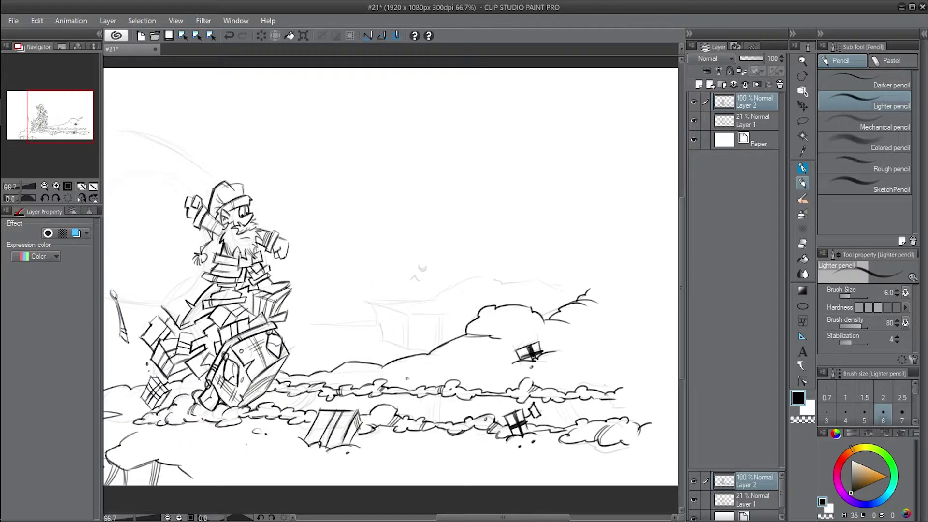
{"action": "left_click_drag", "start_coordinate": [625, 385], "coordinate": [569, 386]}
{"action": "left_click_drag", "start_coordinate": [530, 361], "coordinate": [577, 344]}
Step: Set the pencil size to 5 and outline the flat-topped cliff in the distance
{"action": "left_click", "coordinate": [864, 413]}
{"action": "left_click_drag", "start_coordinate": [319, 304], "coordinate": [418, 277]}
{"action": "left_click_drag", "start_coordinate": [418, 277], "coordinate": [423, 295]}
{"action": "mouse_move", "coordinate": [520, 250]}
{"action": "left_mouse_down"}
{"action": "mouse_move", "coordinate": [465, 273]}
{"action": "mouse_move", "coordinate": [412, 273]}
{"action": "mouse_move", "coordinate": [461, 289]}
{"action": "mouse_move", "coordinate": [521, 286]}
{"action": "left_mouse_up"}
Step: Draw vertical rock lines down the distant cliff face and sketch its base, undoing the last two strokes
{"action": "left_click_drag", "start_coordinate": [452, 289], "coordinate": [453, 318]}
{"action": "mouse_move", "coordinate": [457, 289]}
{"action": "left_mouse_down"}
{"action": "mouse_move", "coordinate": [459, 322]}
{"action": "mouse_move", "coordinate": [479, 312]}
{"action": "left_mouse_up"}
{"action": "mouse_move", "coordinate": [482, 290]}
{"action": "left_mouse_down"}
{"action": "mouse_move", "coordinate": [484, 315]}
{"action": "mouse_move", "coordinate": [498, 318]}
{"action": "left_mouse_up"}
{"action": "left_click_drag", "start_coordinate": [427, 314], "coordinate": [449, 321]}
{"action": "left_click_drag", "start_coordinate": [447, 320], "coordinate": [480, 321]}
{"action": "key", "text": "ctrl+z"}
{"action": "key", "text": "ctrl+z"}
Step: Add small marks to the distant cliff and draw puffy mounds behind it, undoing the stray end stroke
{"action": "left_click", "coordinate": [430, 289]}
{"action": "left_click", "coordinate": [436, 291]}
{"action": "left_click_drag", "start_coordinate": [534, 250], "coordinate": [592, 256]}
{"action": "left_click_drag", "start_coordinate": [499, 272], "coordinate": [528, 278]}
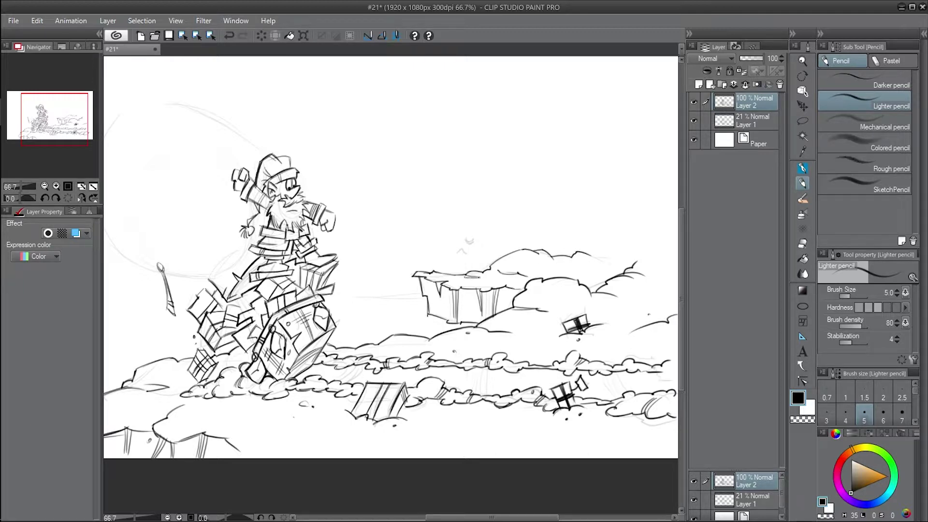
{"action": "mouse_move", "coordinate": [592, 255]}
{"action": "left_mouse_down"}
{"action": "mouse_move", "coordinate": [613, 264]}
{"action": "mouse_move", "coordinate": [602, 266]}
{"action": "left_mouse_up"}
{"action": "key", "text": "ctrl+z"}
{"action": "left_click", "coordinate": [167, 516]}
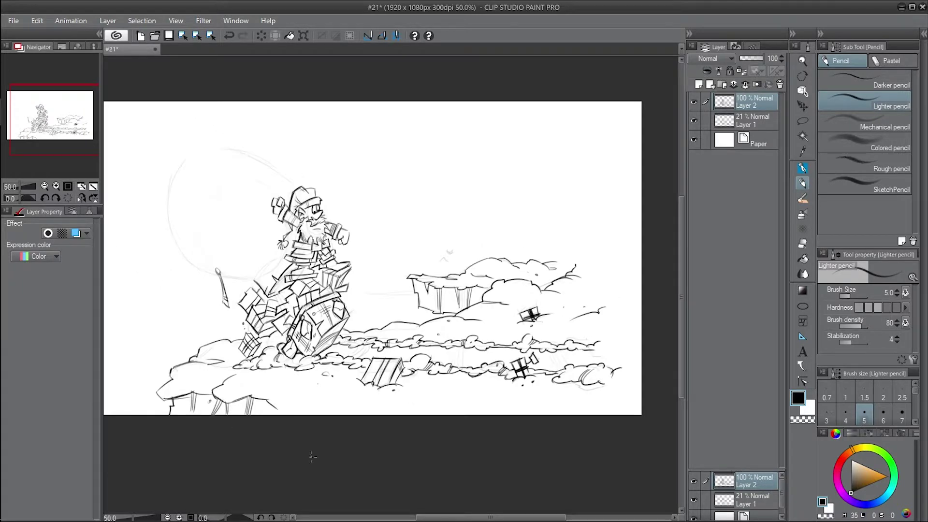
Step: Set the pencil size to 6 and outline the large balloon behind the character with its top opening and neck
{"action": "scroll", "coordinate": [312, 457], "scroll_direction": "up", "scroll_amount": 1}
{"action": "key", "text": "]"}
{"action": "left_click_drag", "start_coordinate": [243, 149], "coordinate": [267, 124]}
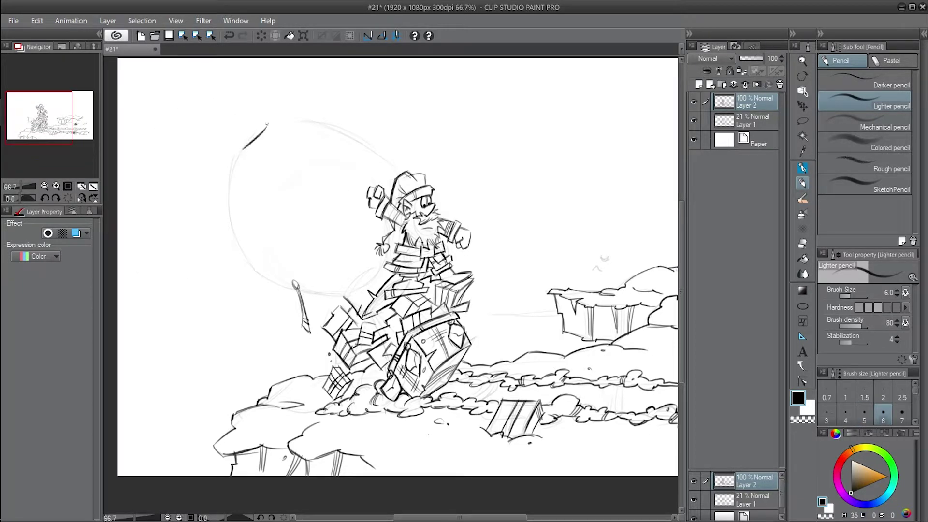
{"action": "mouse_move", "coordinate": [237, 155]}
{"action": "left_mouse_down"}
{"action": "mouse_move", "coordinate": [270, 124]}
{"action": "mouse_move", "coordinate": [231, 208]}
{"action": "mouse_move", "coordinate": [263, 279]}
{"action": "mouse_move", "coordinate": [334, 164]}
{"action": "left_mouse_up"}
{"action": "mouse_move", "coordinate": [334, 164]}
{"action": "left_mouse_down"}
{"action": "mouse_move", "coordinate": [335, 194]}
{"action": "mouse_move", "coordinate": [362, 253]}
{"action": "left_mouse_up"}
{"action": "mouse_move", "coordinate": [502, 129]}
{"action": "left_mouse_down"}
{"action": "mouse_move", "coordinate": [498, 218]}
{"action": "mouse_move", "coordinate": [485, 238]}
{"action": "left_mouse_up"}
{"action": "left_click_drag", "start_coordinate": [356, 249], "coordinate": [389, 254]}
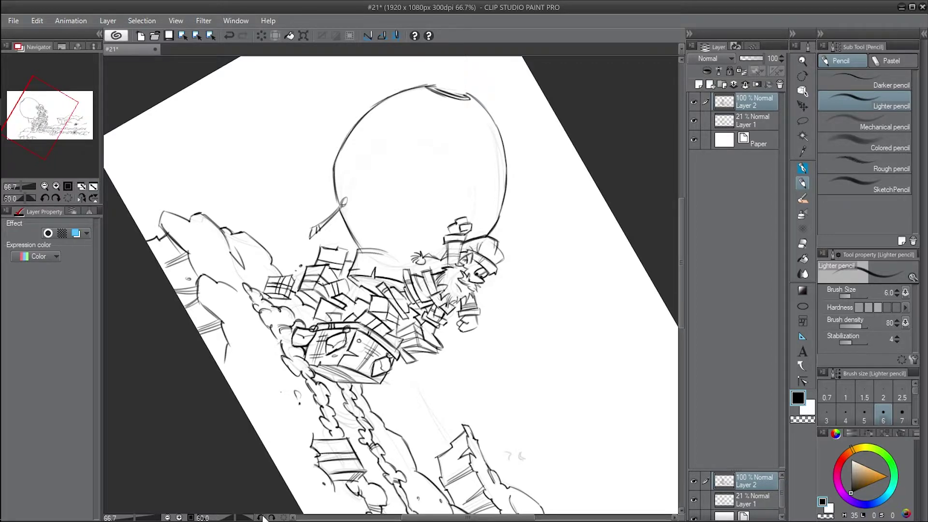
{"action": "left_click_drag", "start_coordinate": [261, 517], "coordinate": [244, 517]}
{"action": "left_click_drag", "start_coordinate": [370, 268], "coordinate": [348, 309]}
{"action": "key", "text": "ctrl+z"}
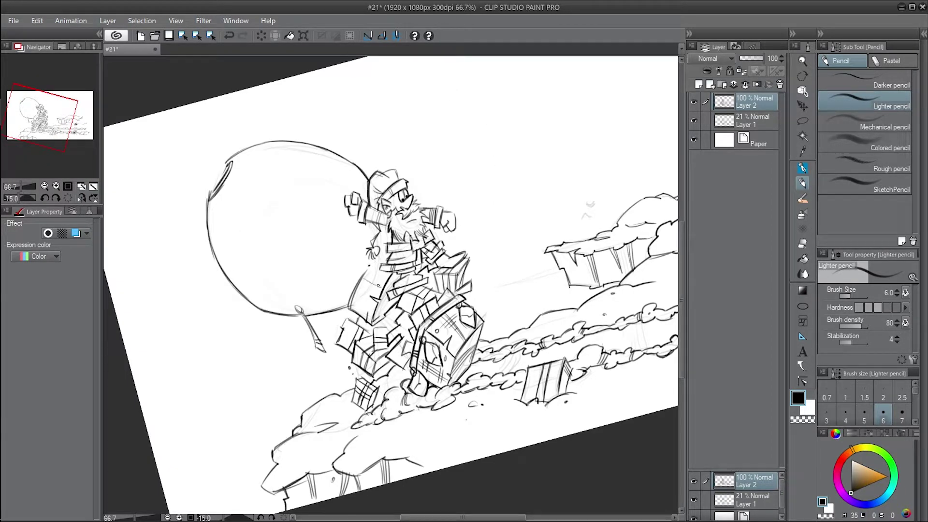
Step: Draw the lengthwise seams curving from the balloon's top opening towards its neck, redoing misplaced strokes
{"action": "left_click_drag", "start_coordinate": [244, 517], "coordinate": [278, 517]}
{"action": "left_click_drag", "start_coordinate": [333, 93], "coordinate": [325, 140]}
{"action": "mouse_move", "coordinate": [323, 141]}
{"action": "left_mouse_down"}
{"action": "mouse_move", "coordinate": [344, 229]}
{"action": "mouse_move", "coordinate": [331, 207]}
{"action": "mouse_move", "coordinate": [360, 261]}
{"action": "left_mouse_up"}
{"action": "key", "text": "ctrl+z"}
{"action": "mouse_move", "coordinate": [362, 86]}
{"action": "left_mouse_down"}
{"action": "mouse_move", "coordinate": [386, 128]}
{"action": "mouse_move", "coordinate": [404, 205]}
{"action": "left_mouse_up"}
{"action": "key", "text": "ctrl+z"}
{"action": "mouse_move", "coordinate": [387, 130]}
{"action": "left_mouse_down"}
{"action": "mouse_move", "coordinate": [405, 199]}
{"action": "mouse_move", "coordinate": [403, 243]}
{"action": "left_mouse_up"}
Step: Draw the curved crosswise seams that divide the balloon into panels, undoing misplaced strokes
{"action": "left_click_drag", "start_coordinate": [281, 207], "coordinate": [324, 179]}
{"action": "left_click_drag", "start_coordinate": [326, 172], "coordinate": [441, 140]}
{"action": "left_click_drag", "start_coordinate": [297, 122], "coordinate": [399, 92]}
{"action": "key", "text": "ctrl+z"}
{"action": "key", "text": "ctrl+z"}
{"action": "mouse_move", "coordinate": [320, 250]}
{"action": "left_mouse_down"}
{"action": "mouse_move", "coordinate": [341, 221]}
{"action": "mouse_move", "coordinate": [403, 207]}
{"action": "left_mouse_up"}
{"action": "key", "text": "ctrl+z"}
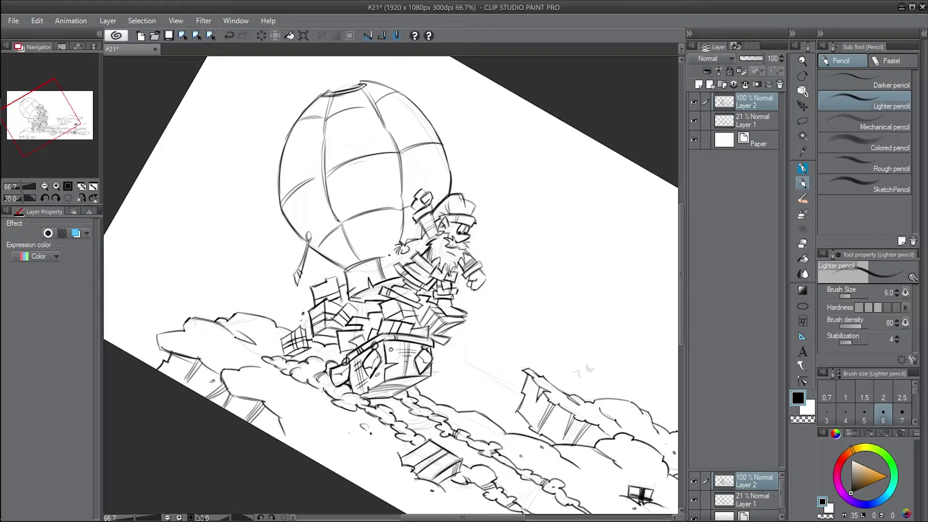
Step: Clean up the lines at the balloon's top opening with the eraser and return to the pencil
{"action": "left_click_drag", "start_coordinate": [343, 322], "coordinate": [365, 387]}
{"action": "key", "text": "e"}
{"action": "left_click_drag", "start_coordinate": [389, 152], "coordinate": [345, 161]}
{"action": "key", "text": "p"}
{"action": "key", "text": "ctrl+z"}
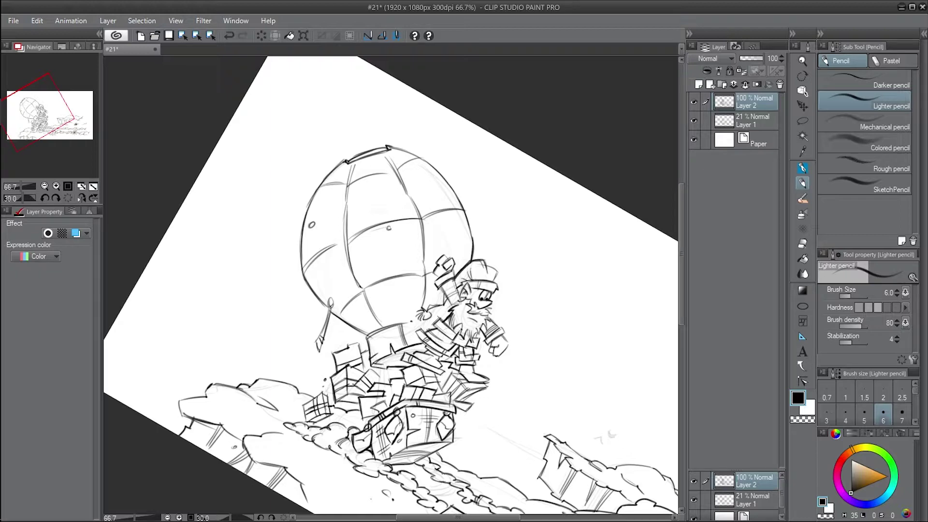
Step: Draw loose rope ends dangling from the small rings on the balloon, redoing the middle one
{"action": "left_click_drag", "start_coordinate": [457, 225], "coordinate": [445, 264]}
{"action": "left_click_drag", "start_coordinate": [389, 229], "coordinate": [372, 258]}
{"action": "key", "text": "ctrl+z"}
{"action": "left_click_drag", "start_coordinate": [310, 225], "coordinate": [290, 244]}
{"action": "mouse_move", "coordinate": [309, 227]}
{"action": "left_mouse_down"}
{"action": "mouse_move", "coordinate": [289, 263]}
{"action": "mouse_move", "coordinate": [301, 248]}
{"action": "left_mouse_up"}
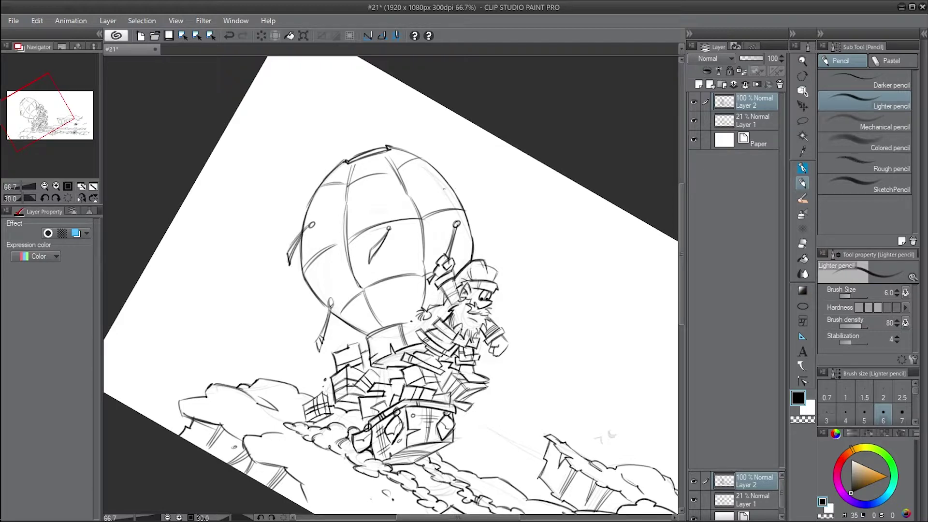
Step: Darken the two small birds in the sky above the distant cliff
{"action": "key", "text": "ctrl+at"}
{"action": "key", "text": "ctrl+minus"}
{"action": "left_click_drag", "start_coordinate": [457, 428], "coordinate": [481, 228]}
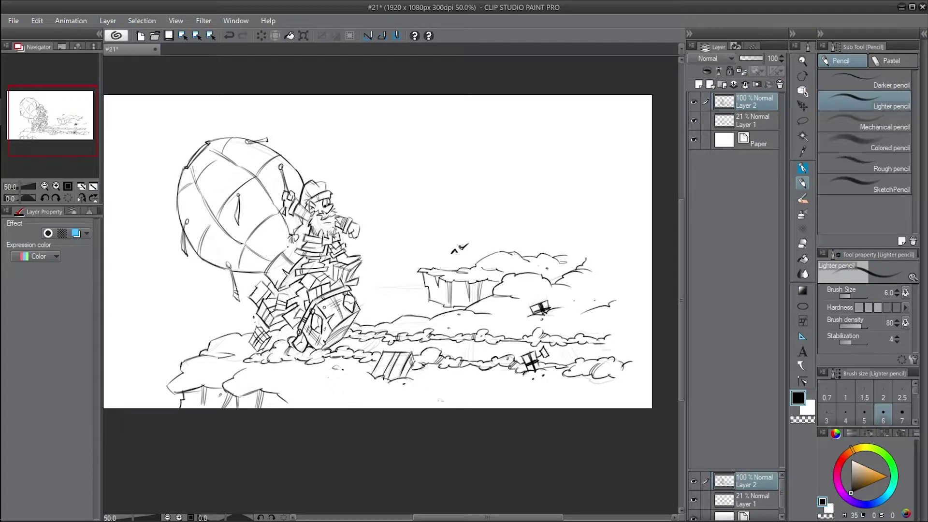
Step: On a new layer, hatch the trench between the two rubble lines with pencil size 5, undoing the last stroke
{"action": "key", "text": "ctrl+shift+n"}
{"action": "key", "text": "ctrl+plus"}
{"action": "left_click", "coordinate": [864, 412]}
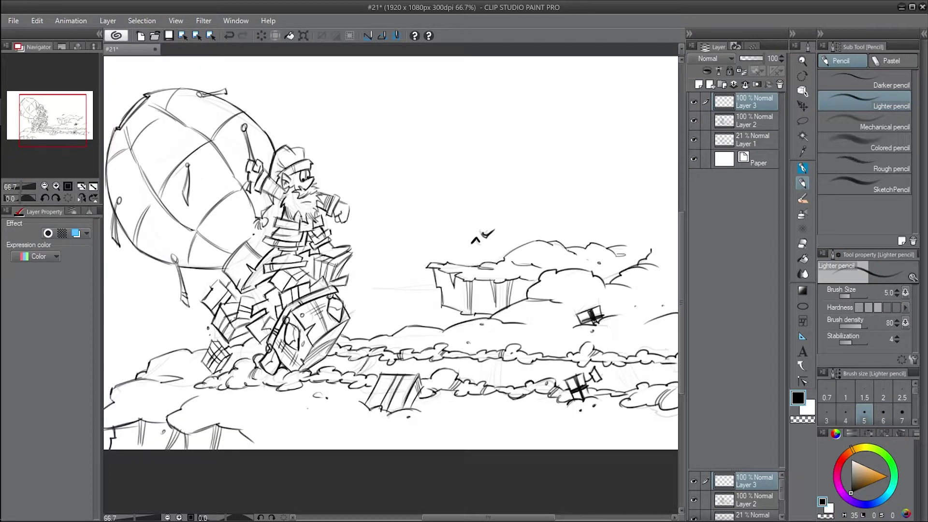
{"action": "mouse_move", "coordinate": [400, 358]}
{"action": "left_mouse_down"}
{"action": "mouse_move", "coordinate": [404, 374]}
{"action": "mouse_move", "coordinate": [430, 380]}
{"action": "mouse_move", "coordinate": [492, 385]}
{"action": "mouse_move", "coordinate": [493, 375]}
{"action": "left_mouse_up"}
{"action": "left_click_drag", "start_coordinate": [435, 241], "coordinate": [330, 245]}
{"action": "mouse_move", "coordinate": [382, 363]}
{"action": "left_mouse_down"}
{"action": "mouse_move", "coordinate": [391, 389]}
{"action": "mouse_move", "coordinate": [423, 383]}
{"action": "left_mouse_up"}
{"action": "mouse_move", "coordinate": [419, 368]}
{"action": "left_mouse_down"}
{"action": "mouse_move", "coordinate": [432, 388]}
{"action": "mouse_move", "coordinate": [521, 393]}
{"action": "left_mouse_up"}
{"action": "left_click_drag", "start_coordinate": [527, 373], "coordinate": [552, 390]}
{"action": "left_click_drag", "start_coordinate": [554, 366], "coordinate": [587, 386]}
{"action": "left_click_drag", "start_coordinate": [583, 373], "coordinate": [599, 381]}
{"action": "left_click_drag", "start_coordinate": [394, 362], "coordinate": [417, 393]}
{"action": "key", "text": "ctrl+z"}
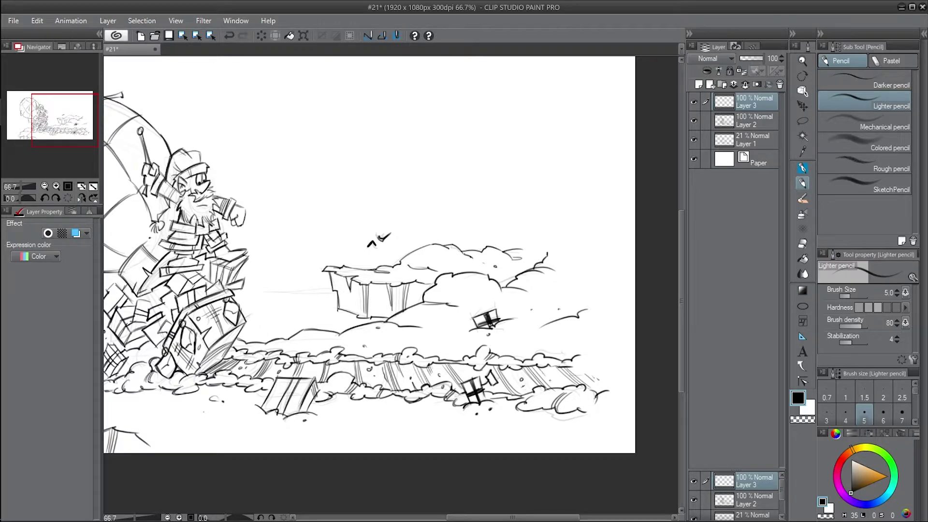
Step: Draw a jagged shadow boundary across the middle of the balloon
{"action": "key", "text": "ctrl+minus"}
{"action": "key", "text": "ctrl+minus"}
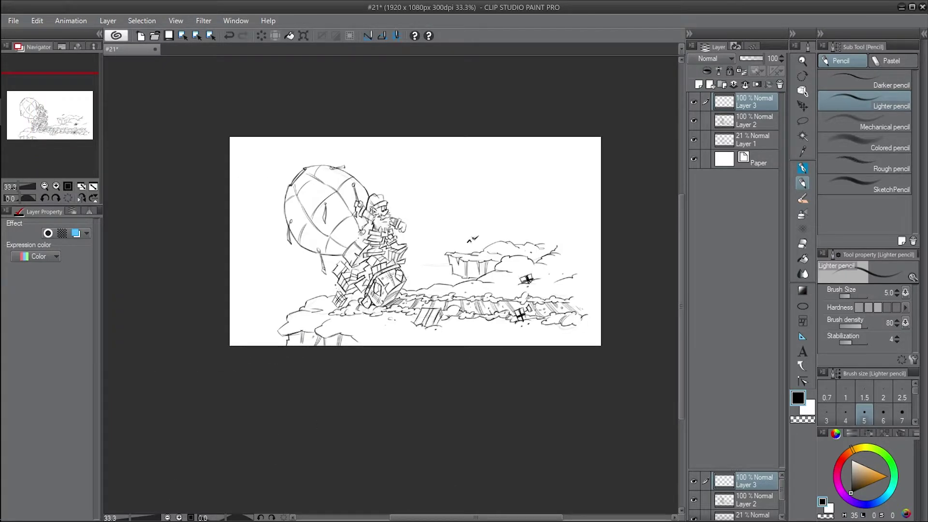
{"action": "left_click", "coordinate": [180, 515]}
{"action": "mouse_move", "coordinate": [251, 156]}
{"action": "left_mouse_down"}
{"action": "mouse_move", "coordinate": [295, 148]}
{"action": "mouse_move", "coordinate": [331, 180]}
{"action": "mouse_move", "coordinate": [344, 221]}
{"action": "left_mouse_up"}
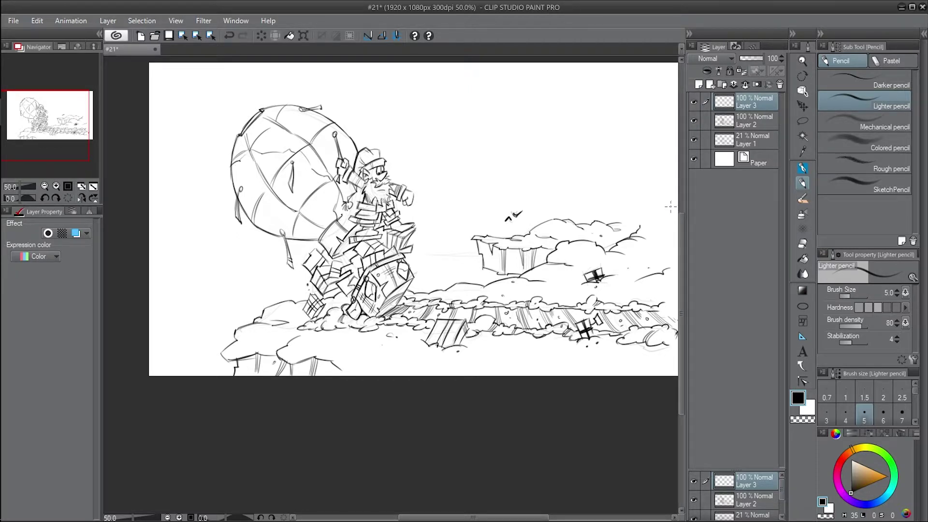
Step: On a new layer, fill the balloon below the shadow boundary with near-vertical hatching down to its neck
{"action": "key", "text": "ctrl+shift+n"}
{"action": "left_click_drag", "start_coordinate": [386, 193], "coordinate": [369, 218]}
{"action": "mouse_move", "coordinate": [227, 176]}
{"action": "left_mouse_down"}
{"action": "mouse_move", "coordinate": [221, 223]}
{"action": "mouse_move", "coordinate": [236, 261]}
{"action": "left_mouse_up"}
{"action": "left_click_drag", "start_coordinate": [270, 168], "coordinate": [263, 275]}
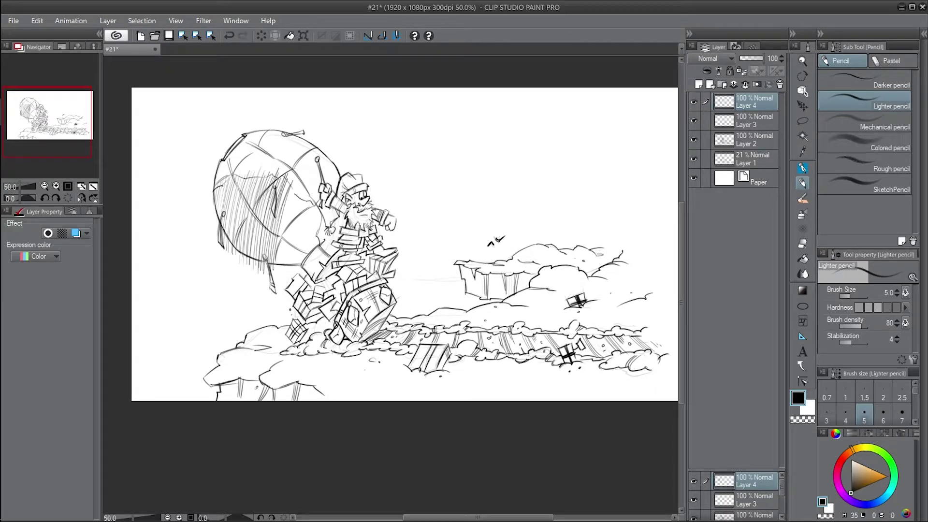
{"action": "left_click_drag", "start_coordinate": [290, 184], "coordinate": [283, 282]}
{"action": "left_click_drag", "start_coordinate": [309, 201], "coordinate": [303, 277]}
{"action": "left_click_drag", "start_coordinate": [320, 245], "coordinate": [313, 278]}
{"action": "left_click_drag", "start_coordinate": [326, 252], "coordinate": [321, 267]}
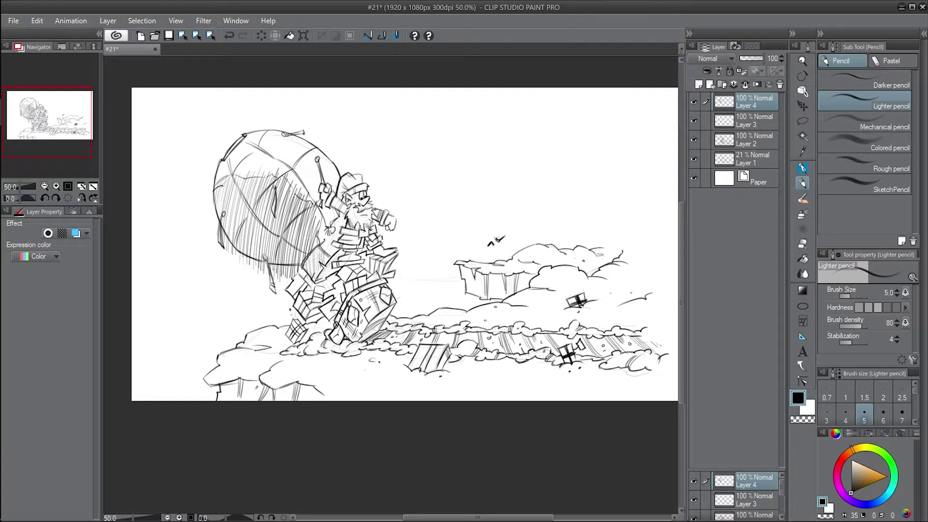
Step: Erase the hatching that spills beyond the balloon's outline and the shadow boundary, and reduce the eraser size to 12.5
{"action": "key", "text": "e"}
{"action": "key", "text": "ctrl+plus"}
{"action": "left_click_drag", "start_coordinate": [281, 202], "coordinate": [286, 231]}
{"action": "mouse_move", "coordinate": [317, 241]}
{"action": "left_mouse_down"}
{"action": "mouse_move", "coordinate": [328, 256]}
{"action": "mouse_move", "coordinate": [349, 249]}
{"action": "mouse_move", "coordinate": [376, 264]}
{"action": "mouse_move", "coordinate": [332, 257]}
{"action": "left_mouse_up"}
{"action": "mouse_move", "coordinate": [386, 155]}
{"action": "left_mouse_down"}
{"action": "mouse_move", "coordinate": [348, 125]}
{"action": "mouse_move", "coordinate": [317, 126]}
{"action": "left_mouse_up"}
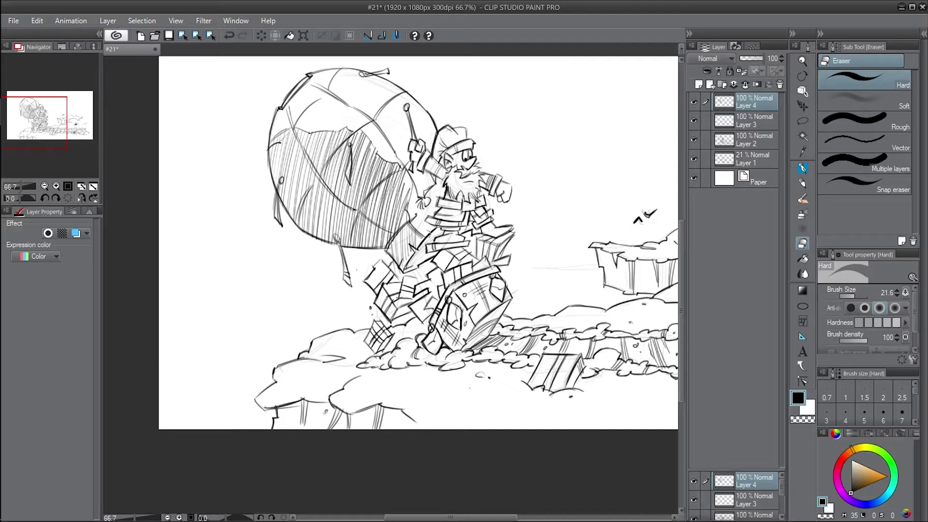
{"action": "key", "text": "["}
{"action": "key", "text": "["}
{"action": "key", "text": "ctrl+minus"}
{"action": "key", "text": "ctrl+minus"}
{"action": "left_click", "coordinate": [179, 517]}
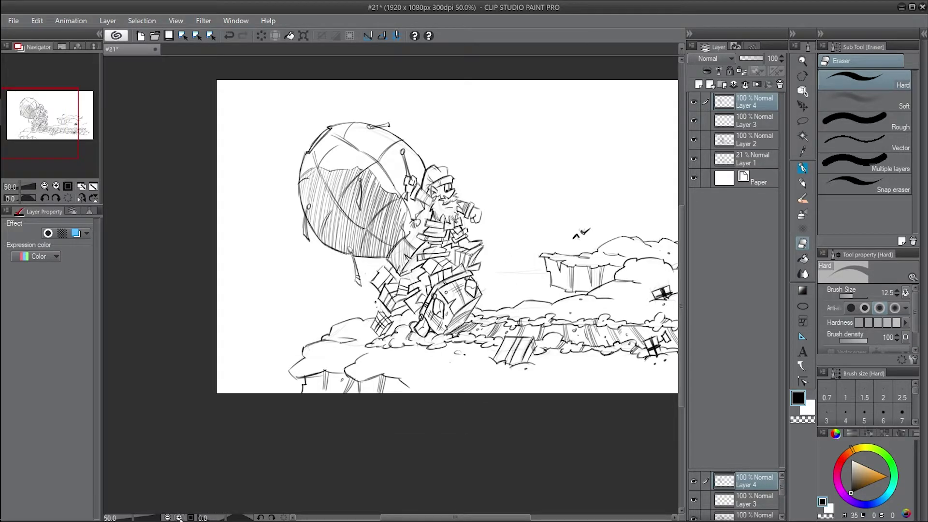
Step: Switch back to the pencil and hatch small shadow patches on the upper part of the balloon
{"action": "key", "text": "p"}
{"action": "left_click_drag", "start_coordinate": [374, 149], "coordinate": [389, 173]}
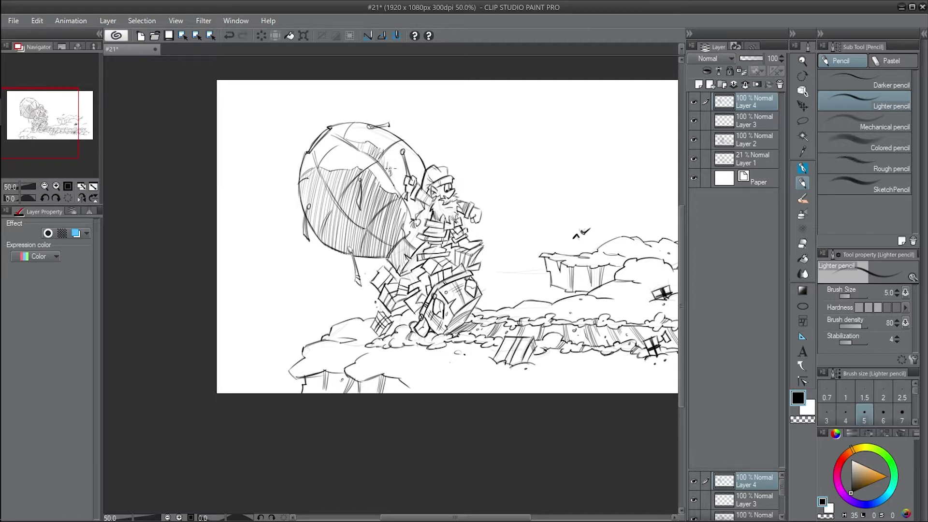
{"action": "left_click_drag", "start_coordinate": [337, 155], "coordinate": [341, 149]}
{"action": "key", "text": "ctrl+plus"}
Step: On a new layer, hatch the character's cap, raised sleeve and coat
{"action": "key", "text": "ctrl+shift+n"}
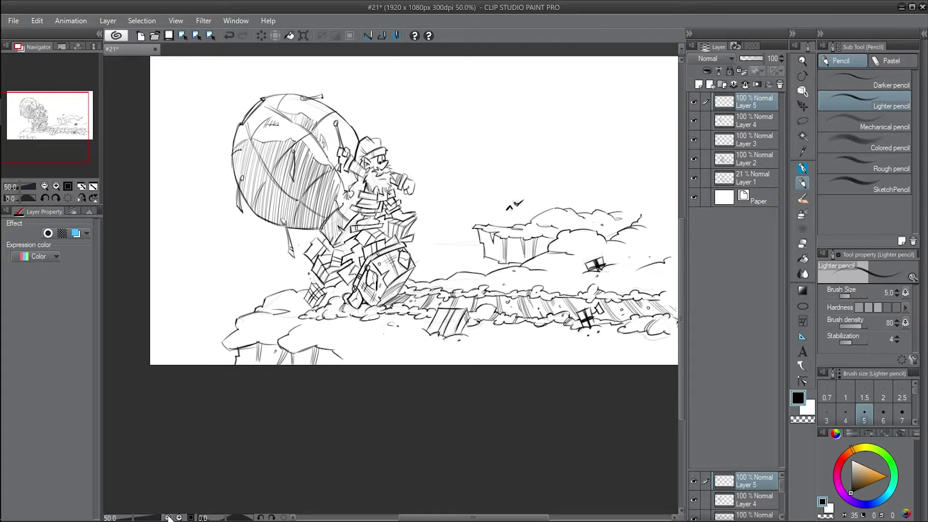
{"action": "key", "text": "ctrl+plus"}
{"action": "mouse_move", "coordinate": [305, 196]}
{"action": "left_mouse_down"}
{"action": "mouse_move", "coordinate": [326, 169]}
{"action": "mouse_move", "coordinate": [338, 170]}
{"action": "left_mouse_up"}
{"action": "left_click_drag", "start_coordinate": [299, 199], "coordinate": [321, 219]}
{"action": "left_click_drag", "start_coordinate": [310, 261], "coordinate": [338, 249]}
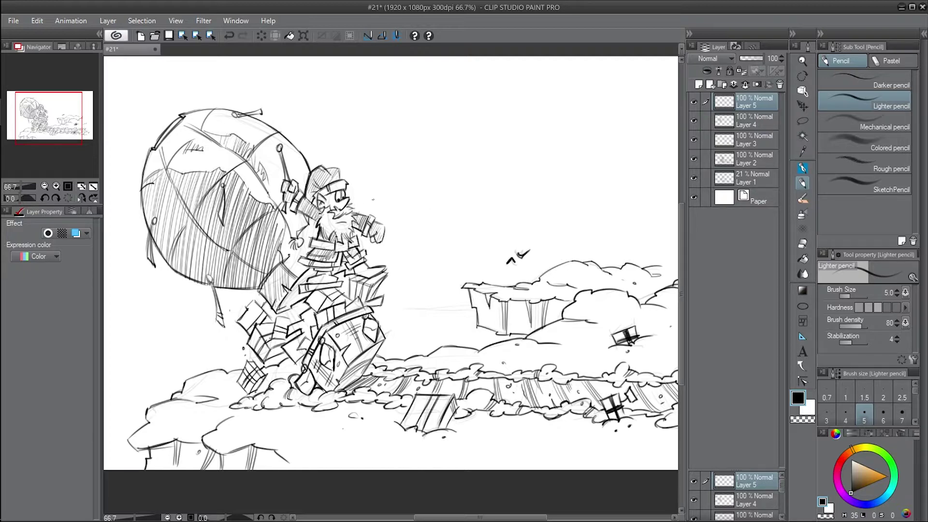
Step: On another new layer, darken the coat, boot and balloon neck shadows with pencil size 6
{"action": "left_click", "coordinate": [698, 85]}
{"action": "left_click", "coordinate": [883, 412]}
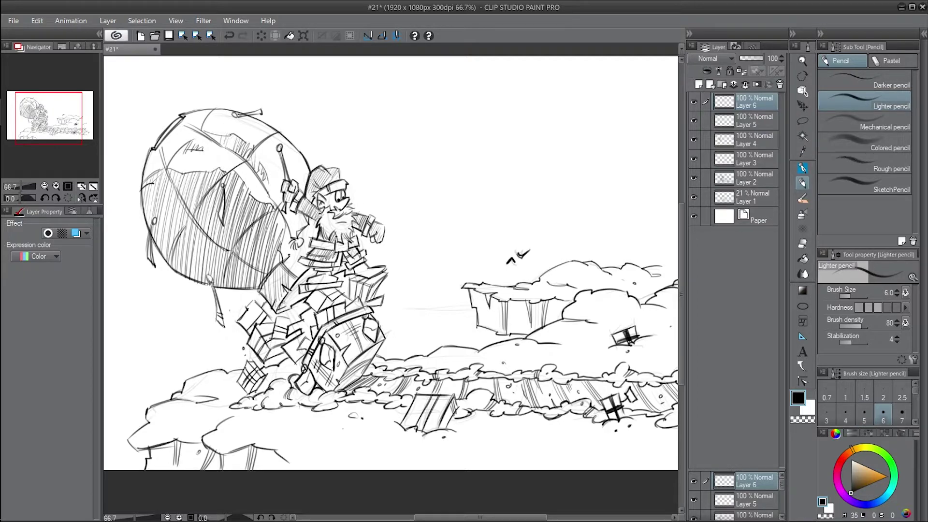
{"action": "mouse_move", "coordinate": [310, 283]}
{"action": "left_mouse_down"}
{"action": "mouse_move", "coordinate": [325, 272]}
{"action": "mouse_move", "coordinate": [384, 266]}
{"action": "mouse_move", "coordinate": [335, 270]}
{"action": "mouse_move", "coordinate": [328, 241]}
{"action": "mouse_move", "coordinate": [338, 241]}
{"action": "left_mouse_up"}
{"action": "left_click_drag", "start_coordinate": [348, 247], "coordinate": [358, 236]}
{"action": "key", "text": "e"}
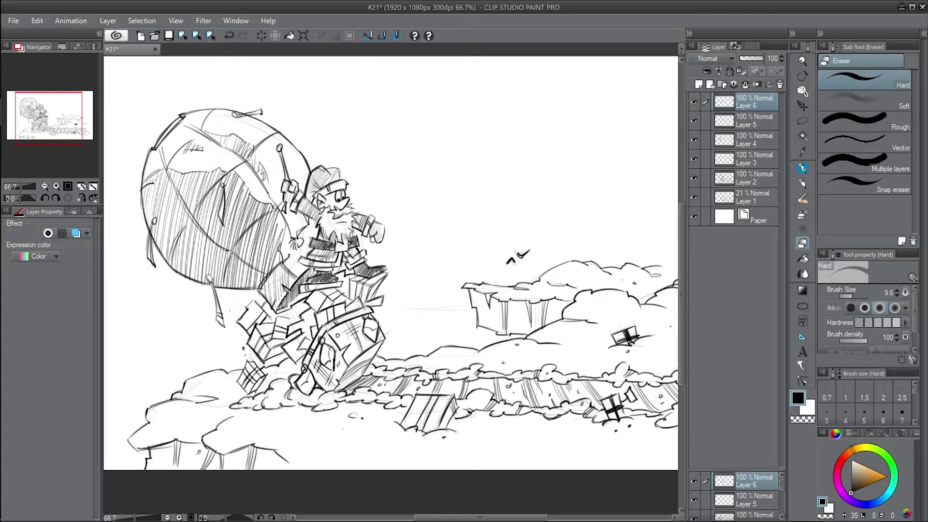
Step: Return to the line drawing on Layer 2 and blacken the area around the character's eyes
{"action": "left_click", "coordinate": [747, 140]}
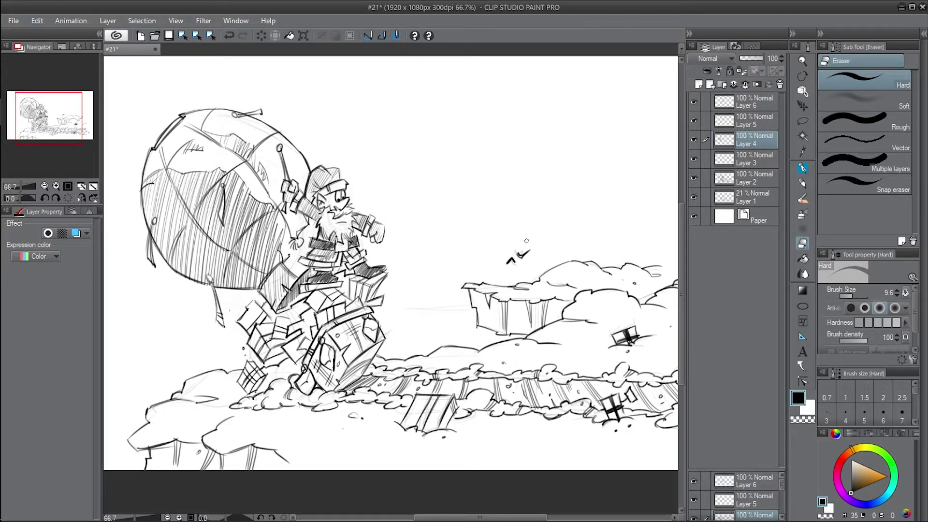
{"action": "left_click", "coordinate": [747, 177]}
{"action": "key", "text": "ctrl+plus"}
{"action": "key", "text": "p"}
{"action": "mouse_move", "coordinate": [321, 200]}
{"action": "left_mouse_down"}
{"action": "mouse_move", "coordinate": [338, 191]}
{"action": "mouse_move", "coordinate": [324, 202]}
{"action": "mouse_move", "coordinate": [348, 205]}
{"action": "left_mouse_up"}
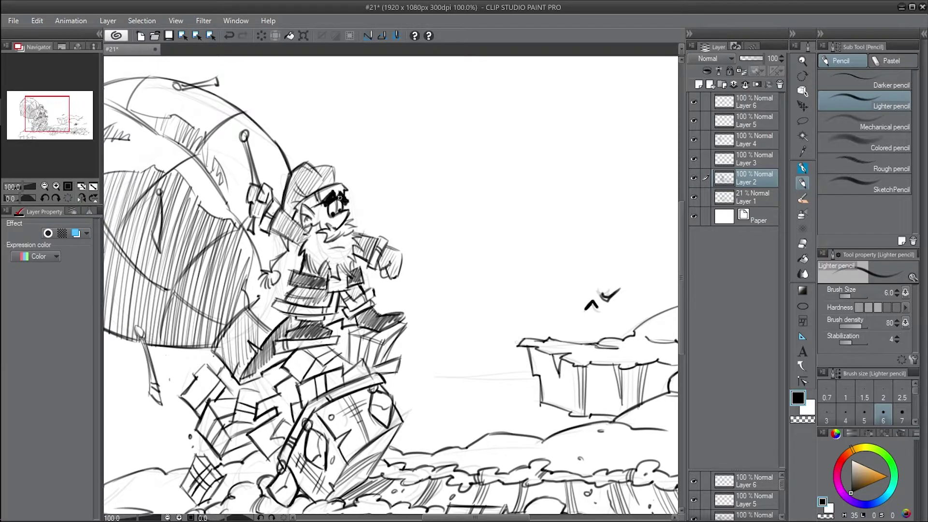
Step: On a new layer, hatch the ribbon and side of an upper box in the pile with pencil size 5
{"action": "key", "text": "ctrl+minus"}
{"action": "key", "text": "ctrl+minus"}
{"action": "key", "text": "ctrl+minus"}
{"action": "key", "text": "ctrl+plus"}
{"action": "key", "text": "ctrl+plus"}
{"action": "left_click_drag", "start_coordinate": [450, 238], "coordinate": [482, 194]}
{"action": "key", "text": "bracketleft"}
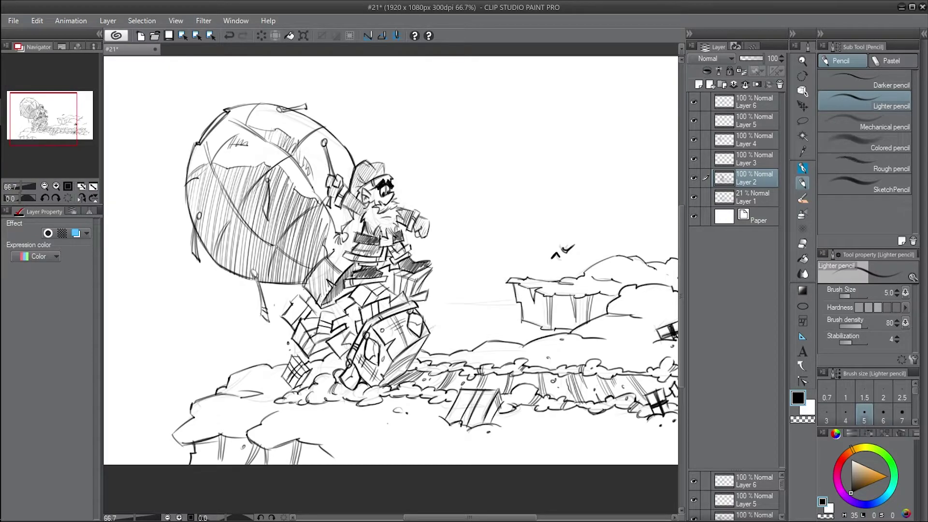
{"action": "left_click", "coordinate": [272, 517]}
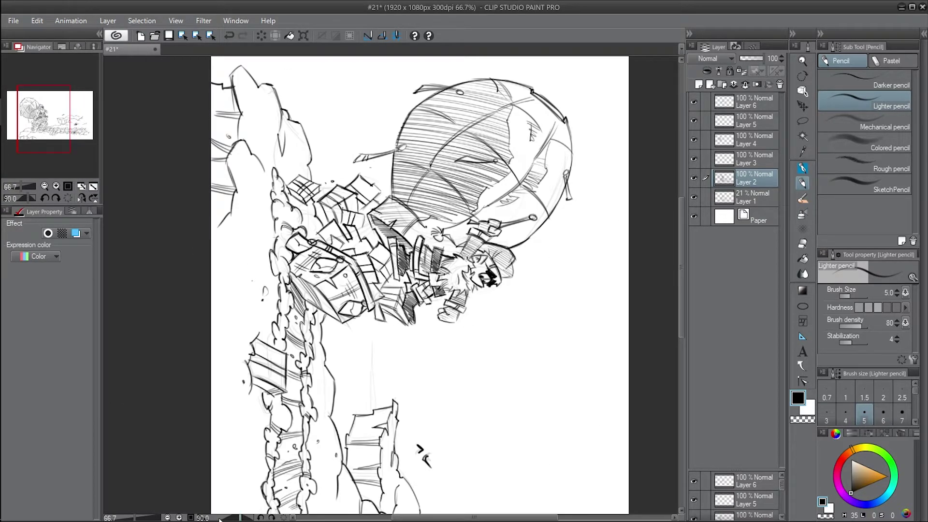
{"action": "key", "text": "ctrl+0"}
{"action": "key", "text": "ctrl+shift+n"}
{"action": "key", "text": "ctrl+plus"}
{"action": "left_click_drag", "start_coordinate": [362, 332], "coordinate": [379, 289]}
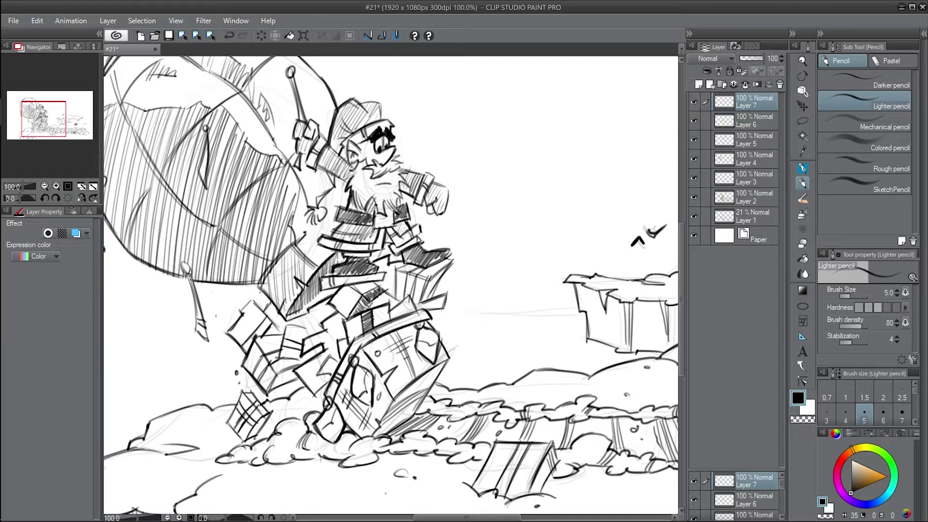
Step: Hatch the ribbons on more boxes in the pile and on the large box lying beside the path
{"action": "key", "text": "minus"}
{"action": "key", "text": "minus"}
{"action": "key", "text": "minus"}
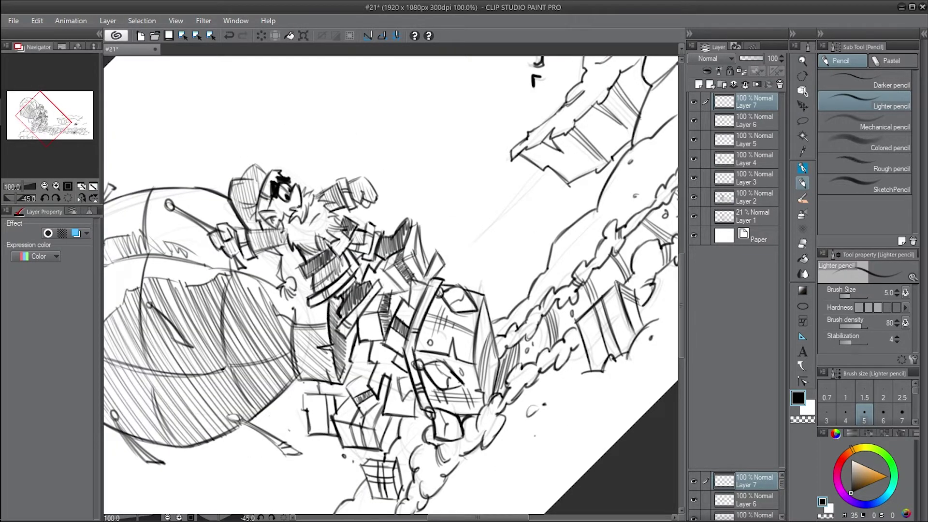
{"action": "key", "text": "minus"}
{"action": "key", "text": "minus"}
{"action": "key", "text": "minus"}
{"action": "key", "text": "minus"}
{"action": "mouse_move", "coordinate": [515, 392]}
{"action": "left_mouse_down"}
{"action": "mouse_move", "coordinate": [494, 379]}
{"action": "mouse_move", "coordinate": [457, 399]}
{"action": "mouse_move", "coordinate": [491, 410]}
{"action": "left_mouse_up"}
{"action": "left_click_drag", "start_coordinate": [542, 381], "coordinate": [576, 399]}
{"action": "mouse_move", "coordinate": [517, 111]}
{"action": "left_mouse_down"}
{"action": "mouse_move", "coordinate": [372, 271]}
{"action": "mouse_move", "coordinate": [414, 289]}
{"action": "left_mouse_up"}
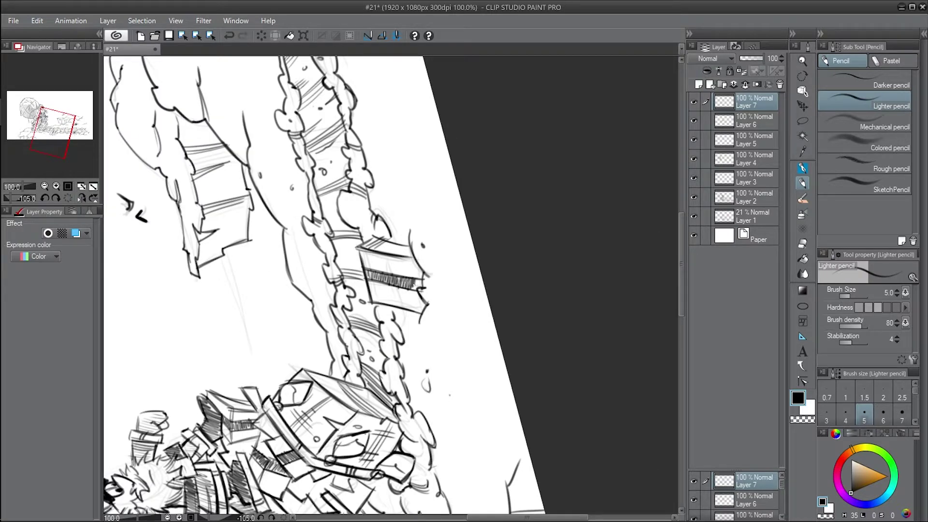
Step: Darken the ribbons and shaded sides of the left-hand boxes, the small lowest box and the box under the boot
{"action": "key", "text": "asciicircum"}
{"action": "key", "text": "asciicircum"}
{"action": "key", "text": "asciicircum"}
{"action": "key", "text": "asciicircum"}
{"action": "key", "text": "asciicircum"}
{"action": "key", "text": "asciicircum"}
{"action": "key", "text": "asciicircum"}
{"action": "key", "text": "asciicircum"}
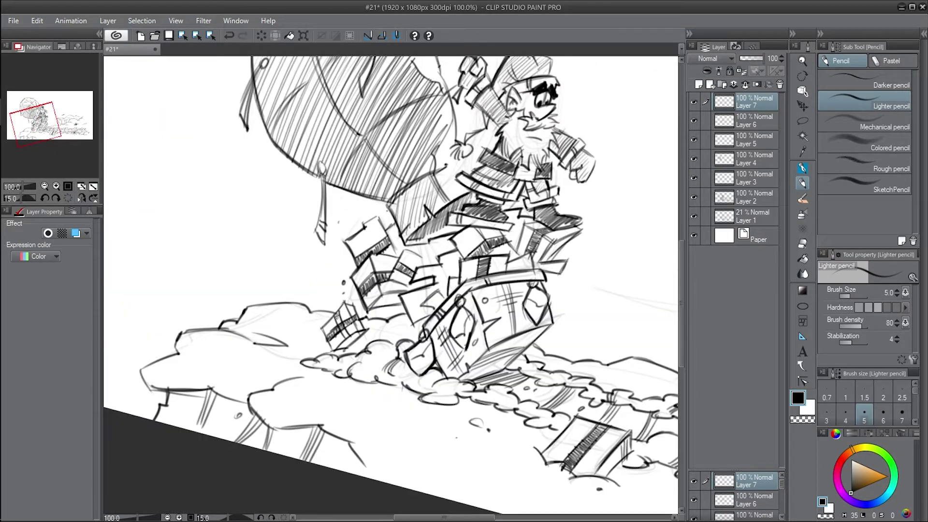
{"action": "left_click_drag", "start_coordinate": [336, 318], "coordinate": [350, 338]}
{"action": "left_click_drag", "start_coordinate": [375, 292], "coordinate": [396, 309]}
{"action": "left_click_drag", "start_coordinate": [548, 238], "coordinate": [575, 263]}
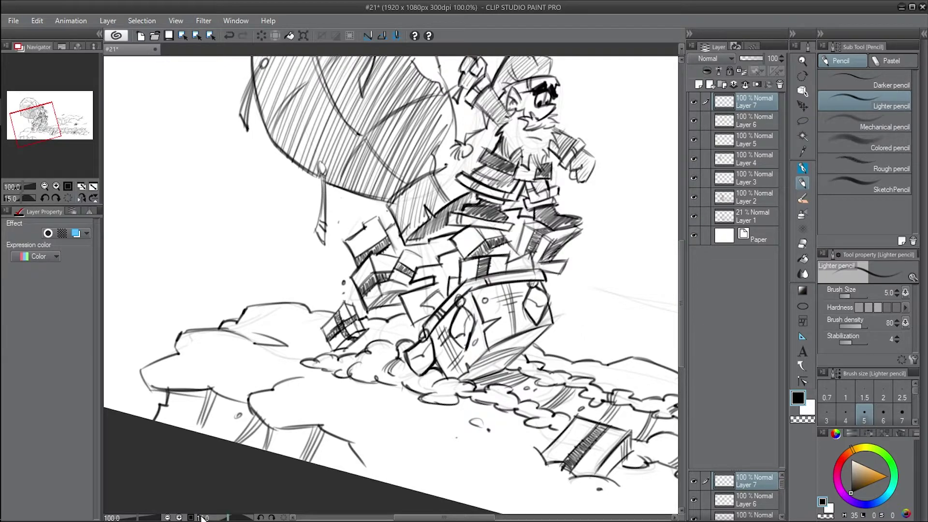
{"action": "key", "text": "ctrl+minus"}
{"action": "key", "text": "ctrl+minus"}
{"action": "key", "text": "at"}
{"action": "key", "text": "ctrl+z"}
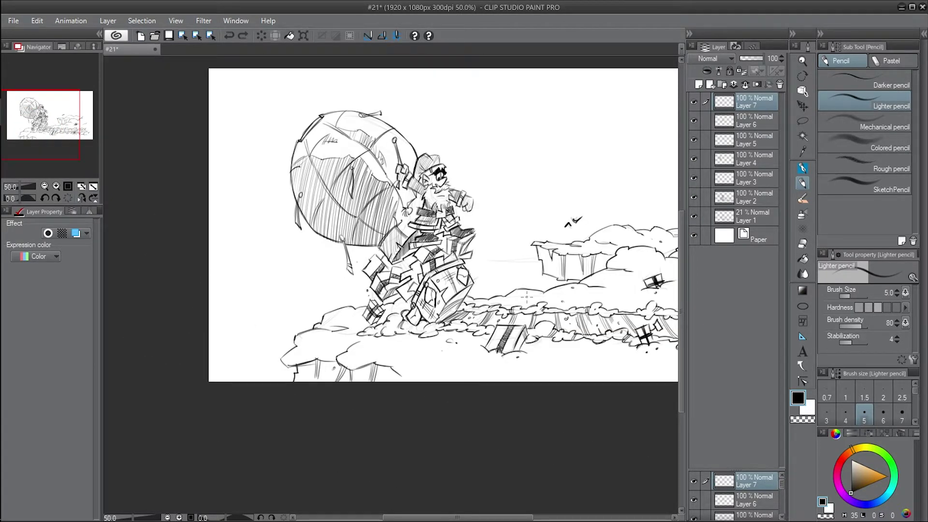
{"action": "key", "text": "ctrl+y"}
{"action": "key", "text": "ctrl+plus"}
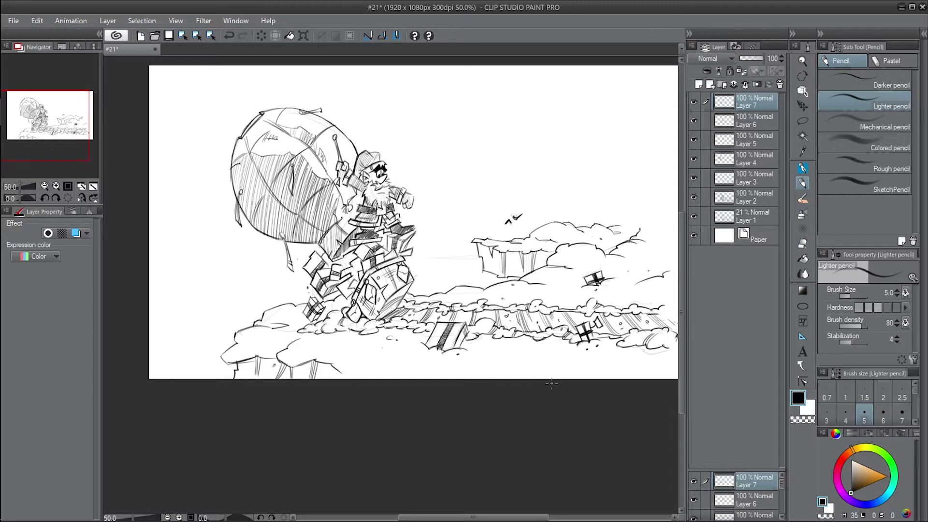
Step: On another new layer, shade the chest's corner fittings and add small pebbles to the snowy foreground
{"action": "key", "text": "ctrl+shift+n"}
{"action": "scroll", "coordinate": [390, 232], "scroll_direction": "left", "scroll_amount": 2}
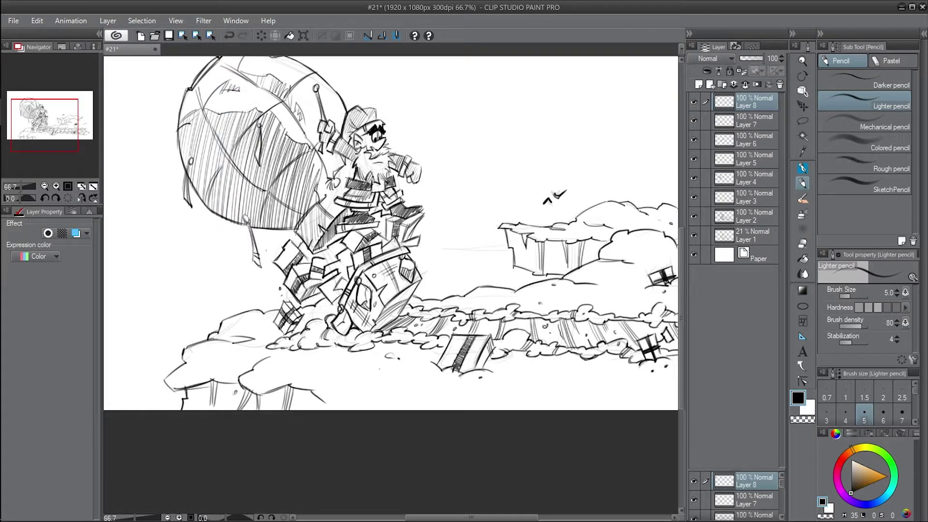
{"action": "left_click_drag", "start_coordinate": [340, 317], "coordinate": [347, 335]}
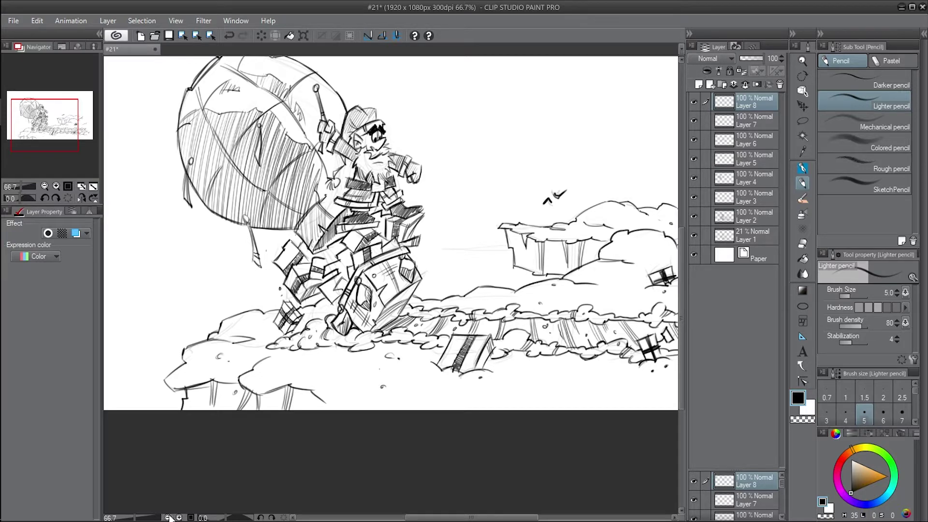
{"action": "key", "text": "ctrl+minus"}
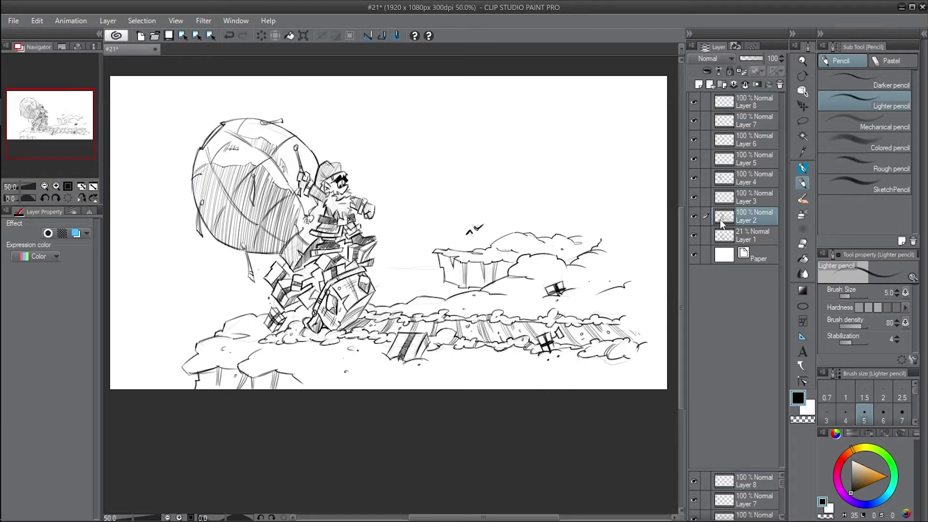
Step: Fade Layer 2 to 40% and draw two long banded pins across the box pile on a new layer above it
{"action": "left_click", "coordinate": [725, 220]}
{"action": "key", "text": "ctrl+plus"}
{"action": "key", "text": "ctrl+z"}
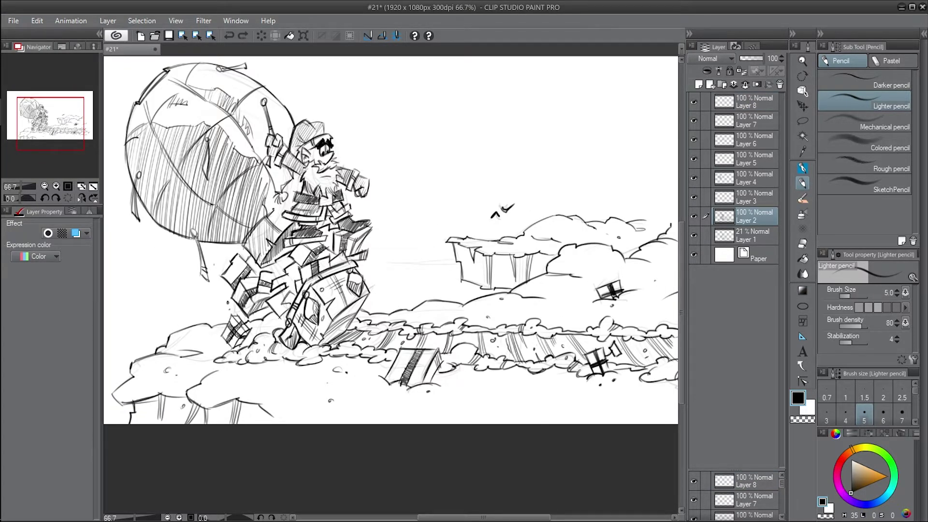
{"action": "key", "text": "ctrl+minus"}
{"action": "key", "text": "ctrl+plus"}
{"action": "left_click", "coordinate": [699, 84]}
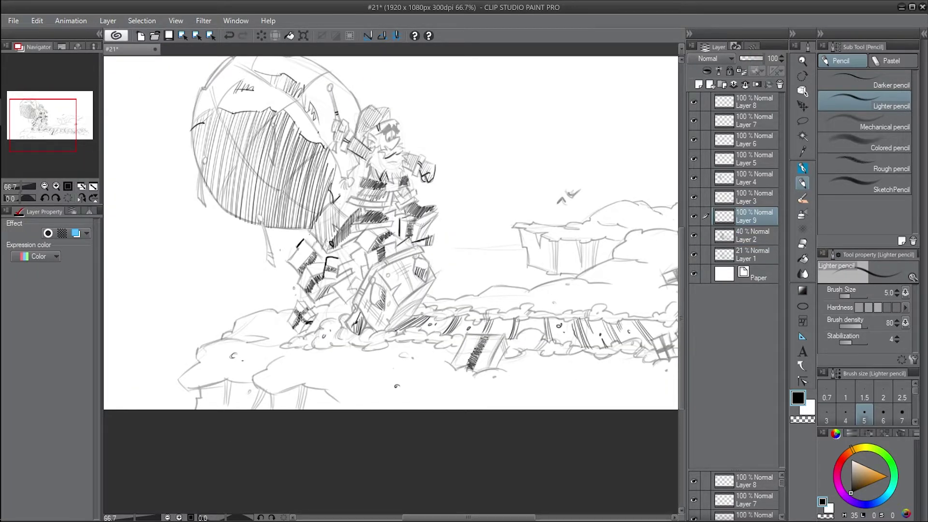
{"action": "left_click_drag", "start_coordinate": [323, 226], "coordinate": [356, 292]}
{"action": "left_click_drag", "start_coordinate": [335, 205], "coordinate": [377, 263]}
{"action": "key", "text": "ctrl+z"}
{"action": "left_click_drag", "start_coordinate": [338, 207], "coordinate": [378, 263]}
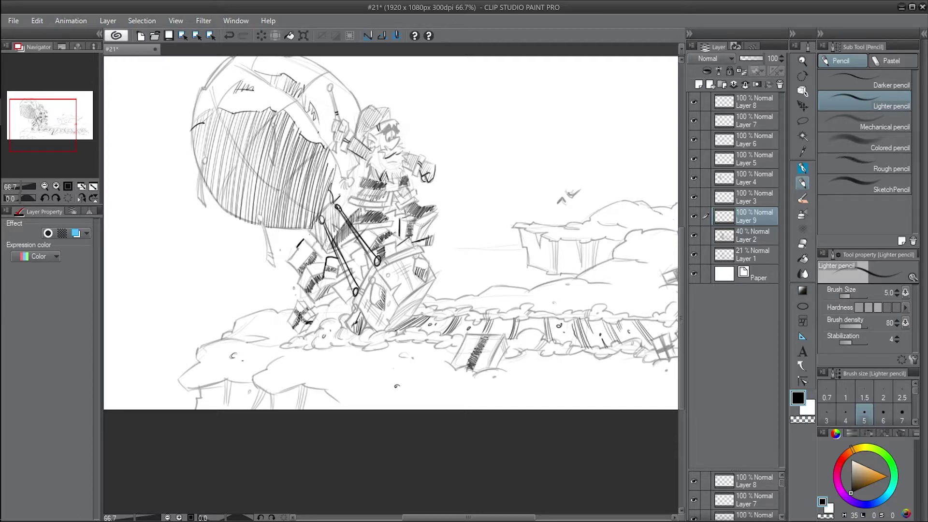
{"action": "key", "text": "e"}
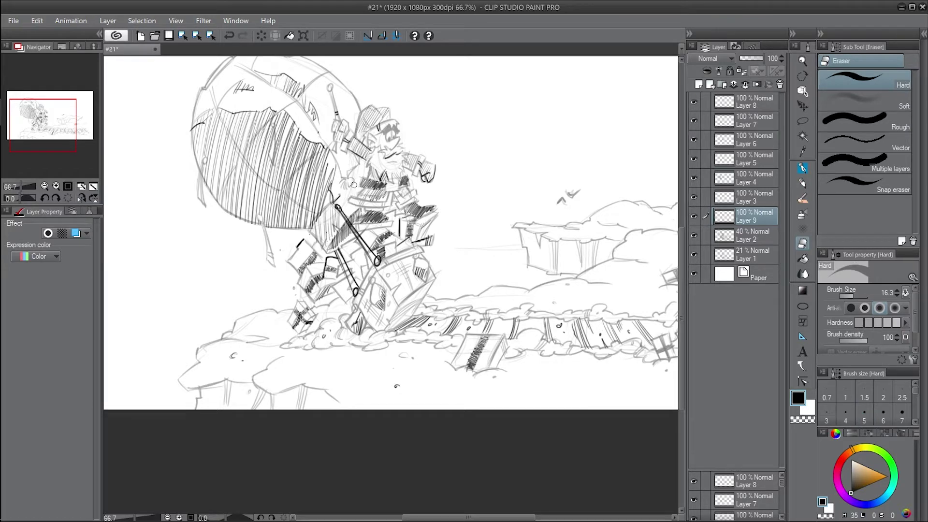
{"action": "left_click", "coordinate": [802, 183]}
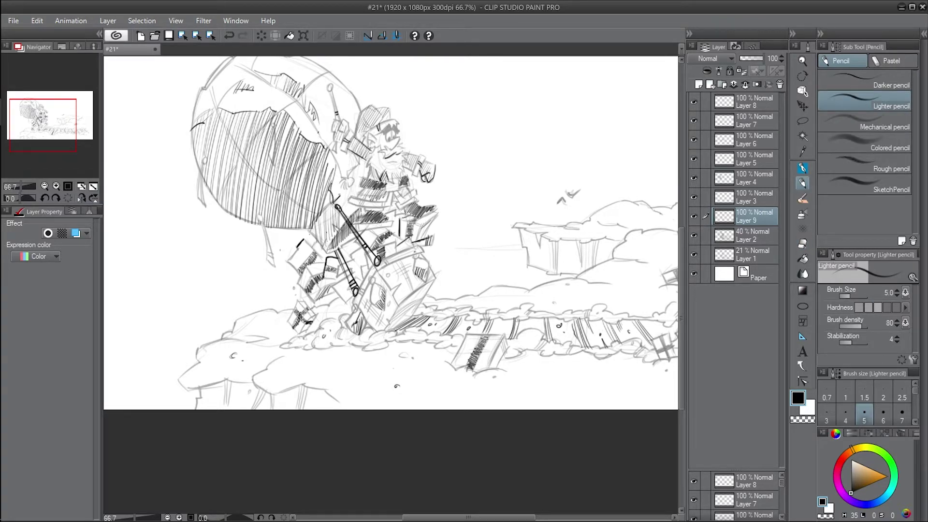
Step: Erase the Layer 2 lines that overlap the new pins
{"action": "left_click", "coordinate": [756, 235]}
{"action": "key", "text": "e"}
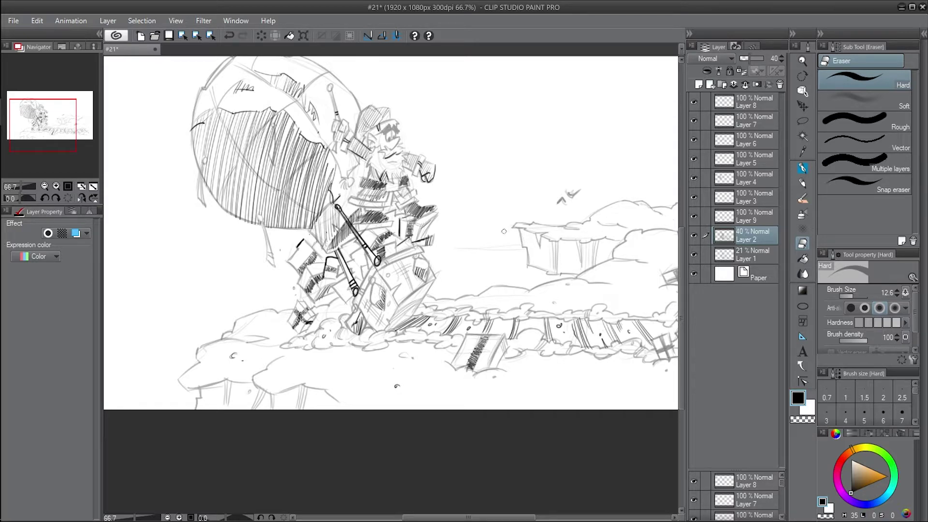
{"action": "key", "text": "ctrl+minus"}
Step: Set Layer 1 to 43% opacity and hide it, and restore Layer 2 to 100% opacity
{"action": "left_click", "coordinate": [753, 255]}
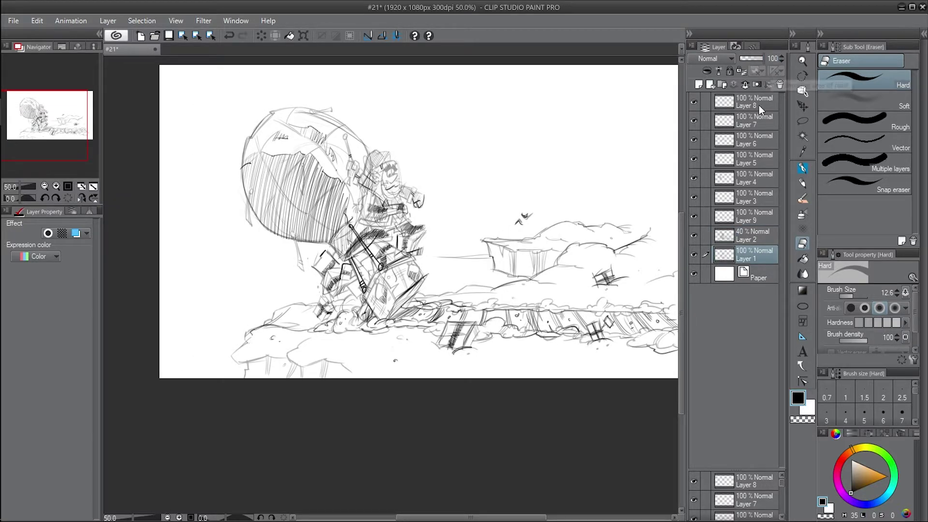
{"action": "left_click_drag", "start_coordinate": [769, 58], "coordinate": [768, 59]}
{"action": "left_click", "coordinate": [754, 235]}
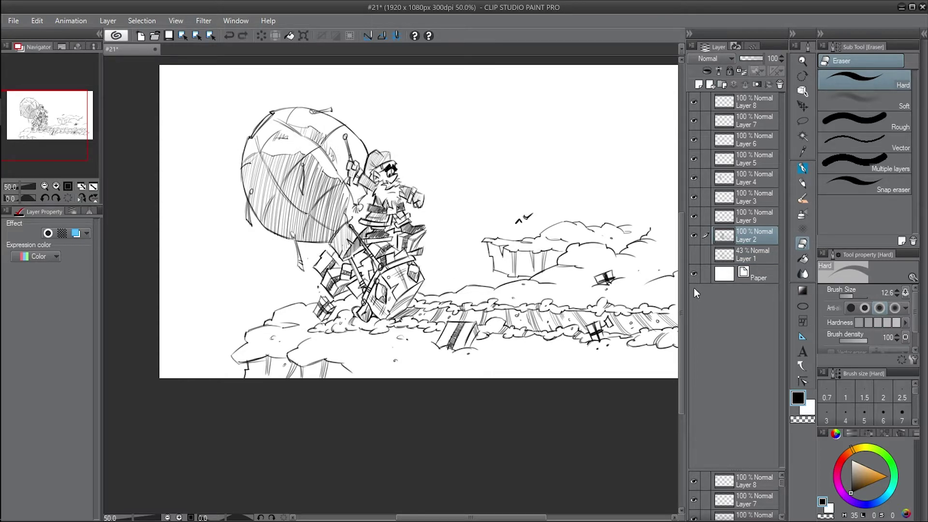
Step: With the pencil on Layer 2, scatter small debris specks around the character, balloon and box pile
{"action": "key", "text": "p"}
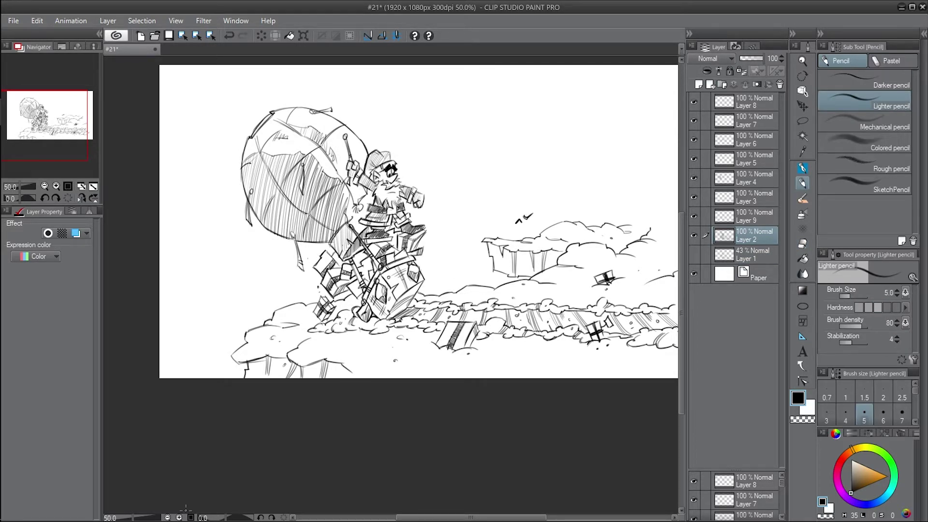
{"action": "left_click_drag", "start_coordinate": [430, 261], "coordinate": [432, 265]}
{"action": "left_click", "coordinate": [436, 269]}
{"action": "left_click_drag", "start_coordinate": [387, 305], "coordinate": [389, 319]}
{"action": "left_click_drag", "start_coordinate": [418, 281], "coordinate": [421, 291]}
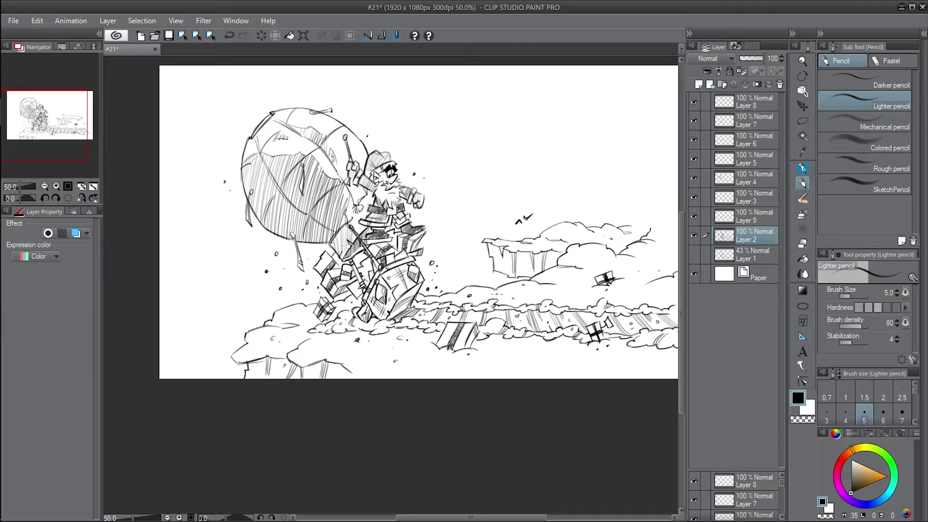
Step: On a new layer, draw a straight horizon line behind the box pile along a linear ruler, and hide the ruler
{"action": "left_click", "coordinate": [168, 517]}
{"action": "key", "text": "ctrl+shift+n"}
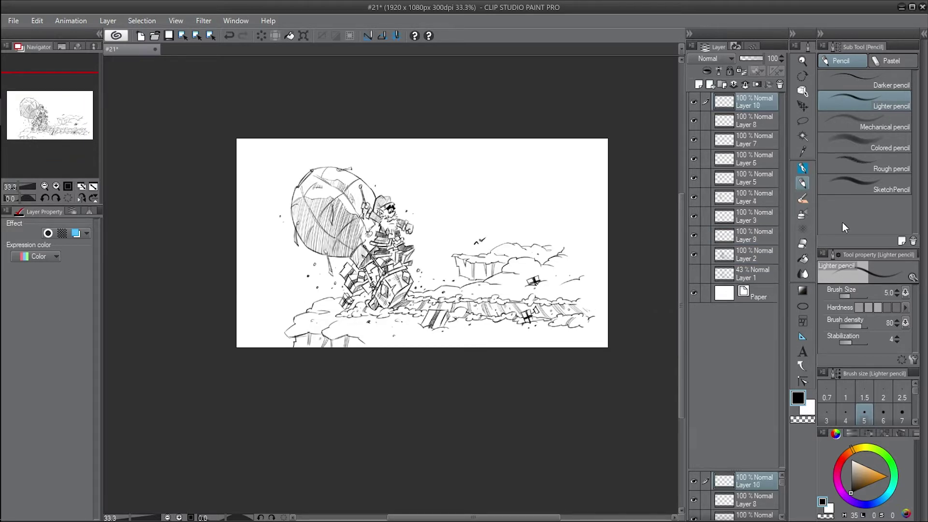
{"action": "left_click", "coordinate": [808, 335]}
{"action": "key", "text": "ctrl+plus"}
{"action": "left_click_drag", "start_coordinate": [173, 264], "coordinate": [501, 264]}
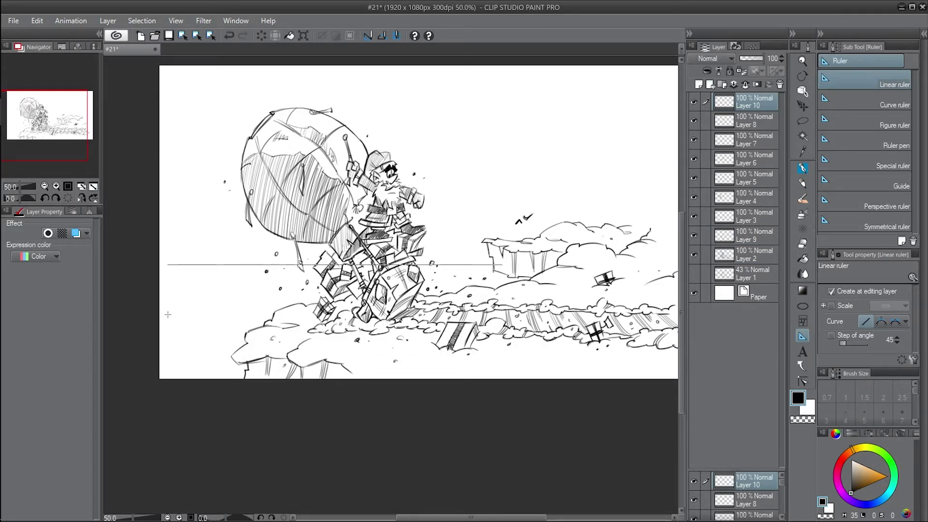
{"action": "left_click", "coordinate": [802, 183]}
{"action": "left_click_drag", "start_coordinate": [188, 264], "coordinate": [501, 264]}
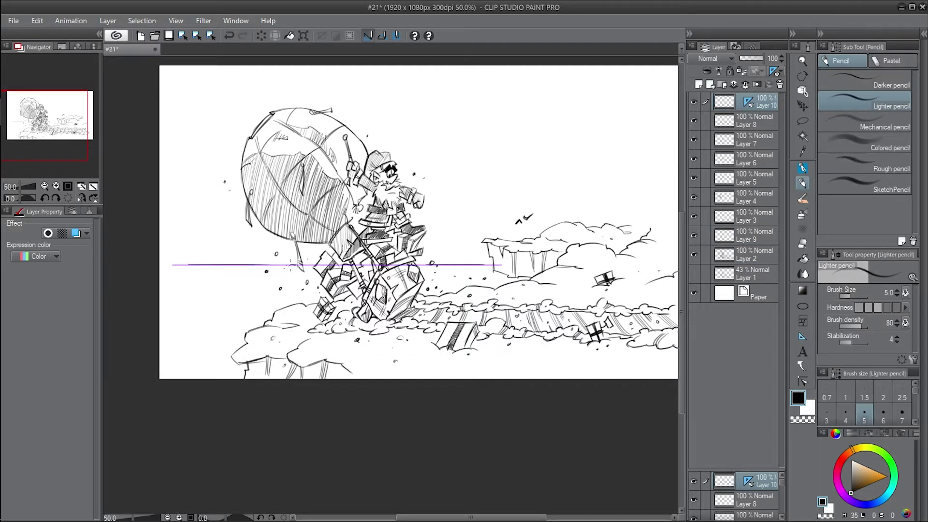
{"action": "key", "text": "ctrl+shift+1"}
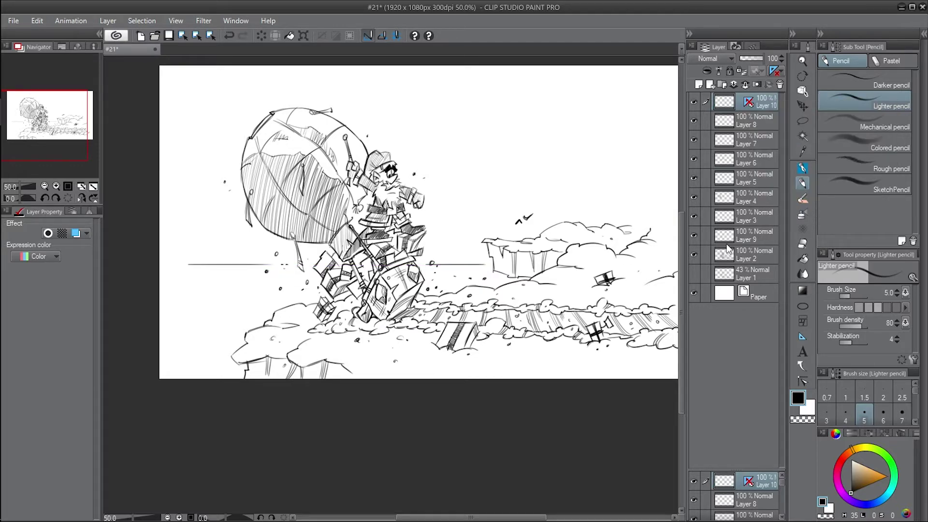
Step: Return to Layer 2 and thicken the balloon's outline and seams with pencil size 6
{"action": "key", "text": "ctrl+minus"}
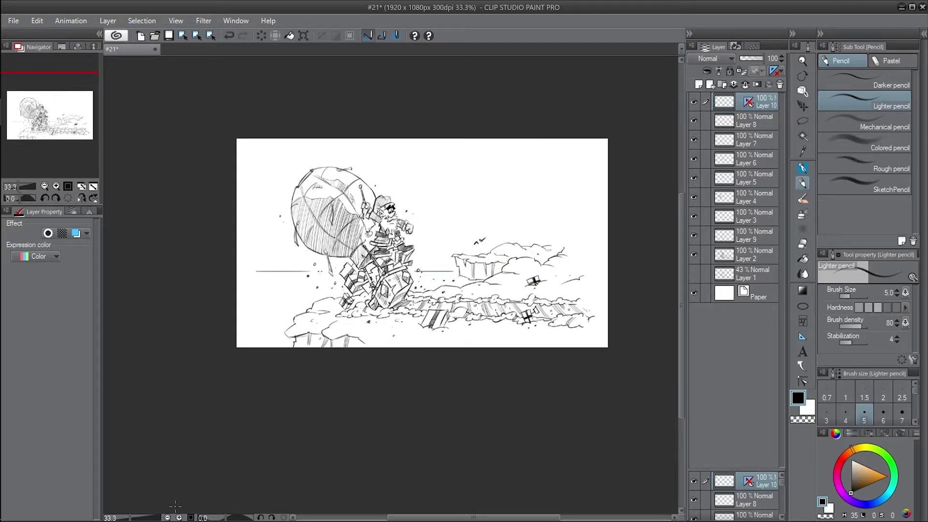
{"action": "left_click", "coordinate": [377, 261], "text": "ctrl+shift"}
{"action": "key", "text": "ctrl+plus"}
{"action": "key", "text": "bracketright"}
{"action": "left_click_drag", "start_coordinate": [249, 140], "coordinate": [244, 198]}
{"action": "key", "text": "ctrl+z"}
{"action": "left_click_drag", "start_coordinate": [245, 159], "coordinate": [242, 197]}
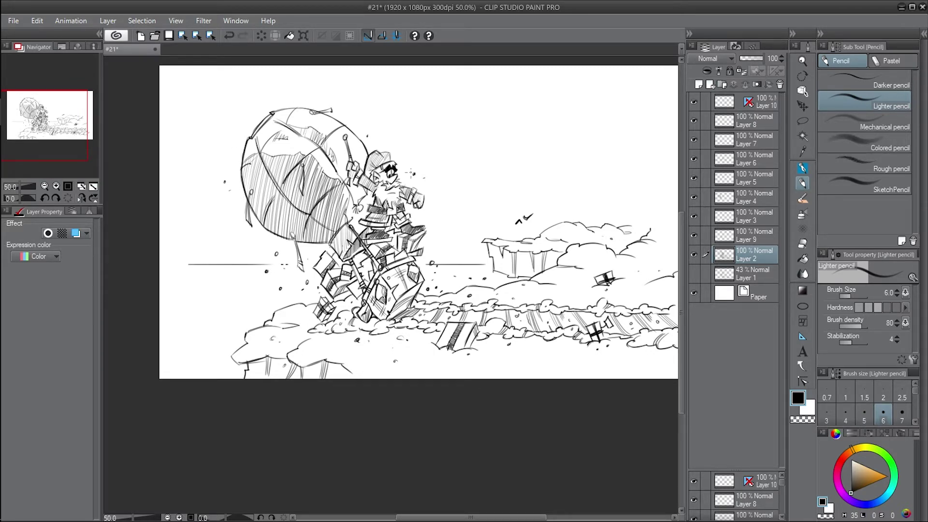
{"action": "left_click_drag", "start_coordinate": [358, 205], "coordinate": [371, 187]}
Step: On a new layer below Layer 2, shade the path, cliffs and distant background with the Gauze cloud brush
{"action": "left_click", "coordinate": [167, 517]}
{"action": "key", "text": "ctrl+shift+n"}
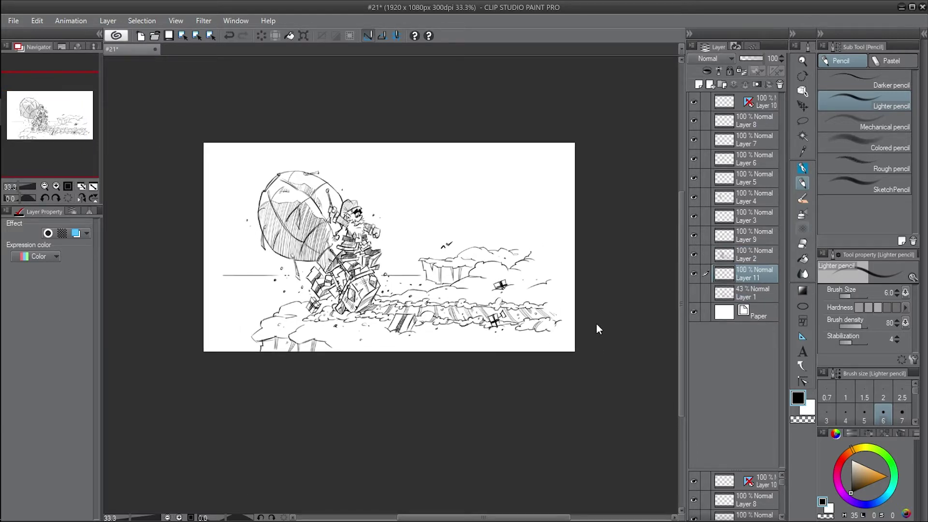
{"action": "left_click", "coordinate": [802, 228]}
{"action": "left_click", "coordinate": [865, 137]}
{"action": "left_click", "coordinate": [179, 517]}
{"action": "mouse_move", "coordinate": [348, 336]}
{"action": "left_mouse_down"}
{"action": "mouse_move", "coordinate": [382, 309]}
{"action": "mouse_move", "coordinate": [476, 334]}
{"action": "mouse_move", "coordinate": [638, 333]}
{"action": "left_mouse_up"}
{"action": "mouse_move", "coordinate": [426, 334]}
{"action": "left_mouse_down"}
{"action": "mouse_move", "coordinate": [437, 333]}
{"action": "mouse_move", "coordinate": [367, 314]}
{"action": "mouse_move", "coordinate": [483, 331]}
{"action": "mouse_move", "coordinate": [589, 314]}
{"action": "mouse_move", "coordinate": [647, 334]}
{"action": "left_mouse_up"}
{"action": "mouse_move", "coordinate": [489, 272]}
{"action": "left_mouse_down"}
{"action": "mouse_move", "coordinate": [517, 263]}
{"action": "mouse_move", "coordinate": [464, 281]}
{"action": "left_mouse_up"}
{"action": "mouse_move", "coordinate": [295, 372]}
{"action": "left_mouse_down"}
{"action": "mouse_move", "coordinate": [232, 389]}
{"action": "mouse_move", "coordinate": [314, 397]}
{"action": "left_mouse_up"}
{"action": "left_click_drag", "start_coordinate": [145, 310], "coordinate": [242, 302]}
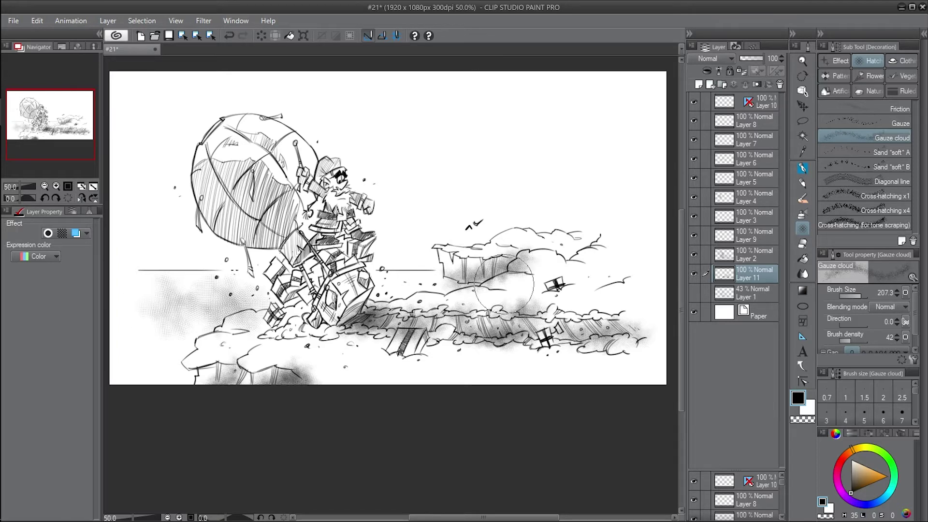
Step: Undo the last gauze strokes around the balloon
{"action": "key", "text": "ctrl+z"}
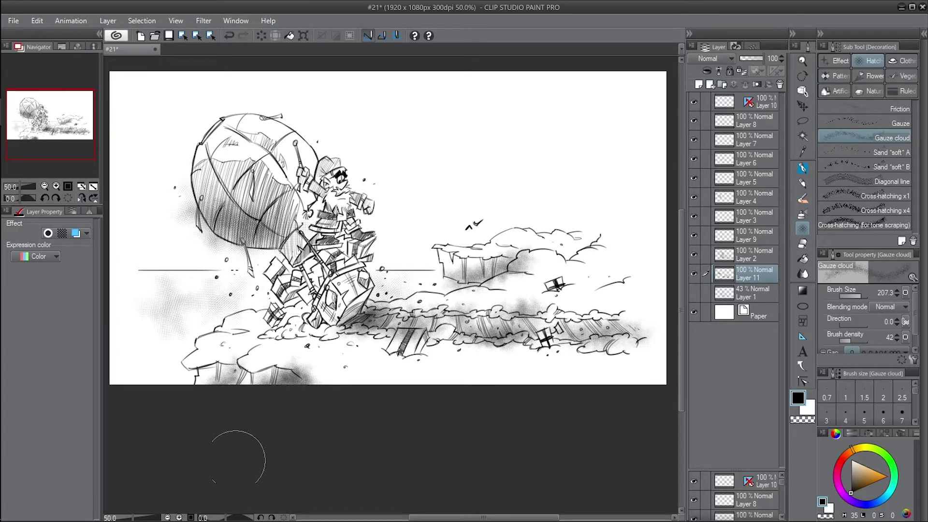
{"action": "key", "text": "ctrl+minus"}
{"action": "key", "text": "ctrl+z"}
{"action": "key", "text": "ctrl+plus"}
Step: Erase the gauze shading that spills onto the box beside the path and the snowy banks near the chest
{"action": "key", "text": "e"}
{"action": "key", "text": "ctrl+plus"}
{"action": "key", "text": "bracketright"}
{"action": "key", "text": "bracketright"}
{"action": "key", "text": "bracketright"}
{"action": "mouse_move", "coordinate": [474, 347]}
{"action": "left_mouse_down"}
{"action": "mouse_move", "coordinate": [425, 349]}
{"action": "mouse_move", "coordinate": [409, 358]}
{"action": "left_mouse_up"}
{"action": "key", "text": "bracketleft"}
{"action": "key", "text": "bracketleft"}
{"action": "mouse_move", "coordinate": [451, 325]}
{"action": "left_mouse_down"}
{"action": "mouse_move", "coordinate": [502, 314]}
{"action": "mouse_move", "coordinate": [382, 312]}
{"action": "mouse_move", "coordinate": [369, 321]}
{"action": "mouse_move", "coordinate": [409, 329]}
{"action": "mouse_move", "coordinate": [321, 344]}
{"action": "mouse_move", "coordinate": [355, 314]}
{"action": "left_mouse_up"}
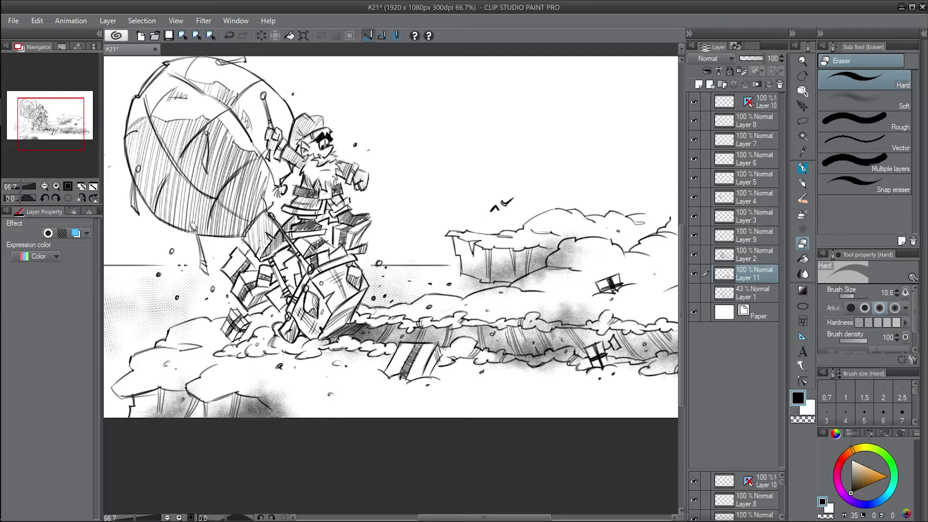
Step: Erase the excess gauze along the rest of the path's banks and outside the foreground cliff
{"action": "left_click_drag", "start_coordinate": [464, 351], "coordinate": [568, 357]}
{"action": "key", "text": "bracketleft"}
{"action": "key", "text": "bracketright"}
{"action": "key", "text": "bracketright"}
{"action": "key", "text": "bracketright"}
{"action": "key", "text": "bracketright"}
{"action": "key", "text": "bracketright"}
{"action": "key", "text": "bracketright"}
{"action": "mouse_move", "coordinate": [570, 309]}
{"action": "left_mouse_down"}
{"action": "mouse_move", "coordinate": [547, 274]}
{"action": "mouse_move", "coordinate": [488, 306]}
{"action": "mouse_move", "coordinate": [550, 309]}
{"action": "mouse_move", "coordinate": [525, 320]}
{"action": "mouse_move", "coordinate": [599, 322]}
{"action": "left_mouse_up"}
{"action": "mouse_move", "coordinate": [285, 391]}
{"action": "left_mouse_down"}
{"action": "mouse_move", "coordinate": [275, 406]}
{"action": "mouse_move", "coordinate": [251, 392]}
{"action": "left_mouse_up"}
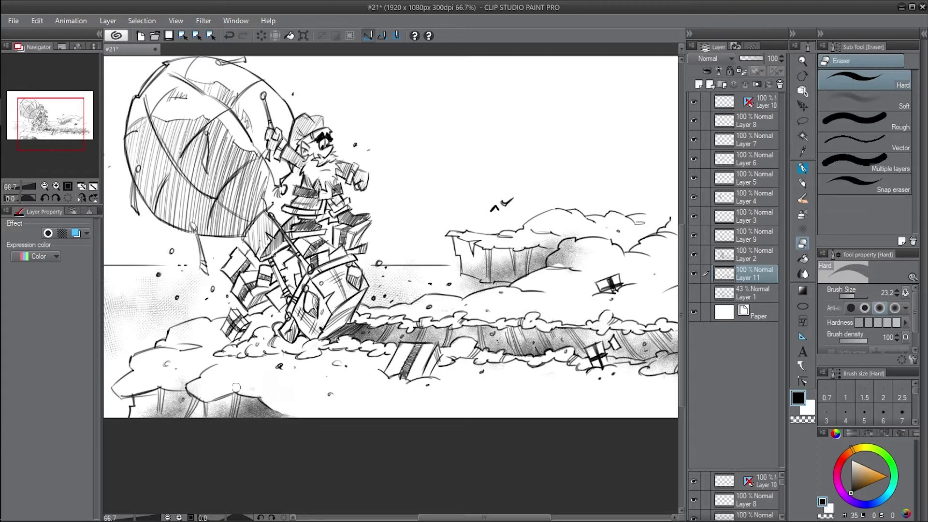
Step: With a larger eraser, clear the gauze from the snow beyond the path and the hills around the distant cliff
{"action": "left_click_drag", "start_coordinate": [390, 360], "coordinate": [217, 384]}
{"action": "key", "text": "bracketright"}
{"action": "key", "text": "bracketright"}
{"action": "mouse_move", "coordinate": [456, 399]}
{"action": "left_mouse_down"}
{"action": "mouse_move", "coordinate": [517, 395]}
{"action": "mouse_move", "coordinate": [508, 385]}
{"action": "mouse_move", "coordinate": [535, 389]}
{"action": "mouse_move", "coordinate": [516, 384]}
{"action": "left_mouse_up"}
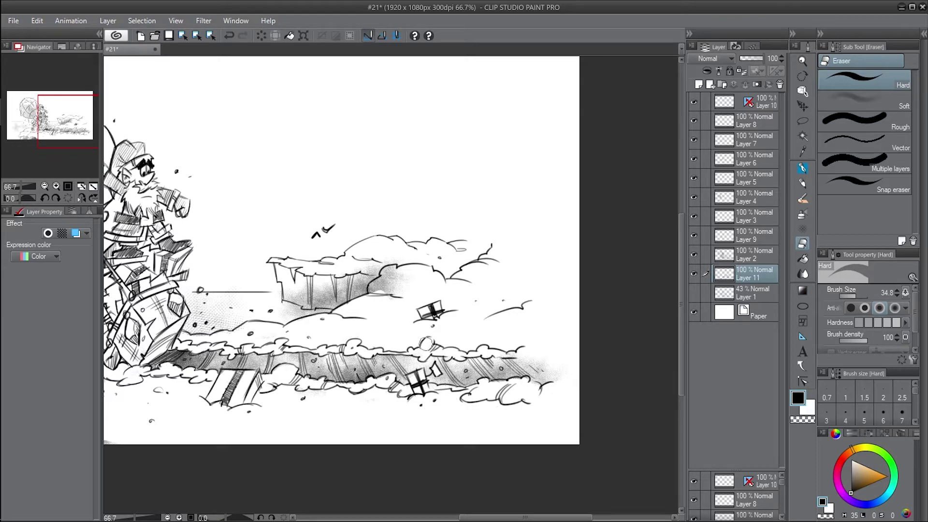
{"action": "key", "text": "bracketright"}
{"action": "left_click_drag", "start_coordinate": [374, 302], "coordinate": [415, 273]}
{"action": "left_click_drag", "start_coordinate": [301, 314], "coordinate": [297, 312]}
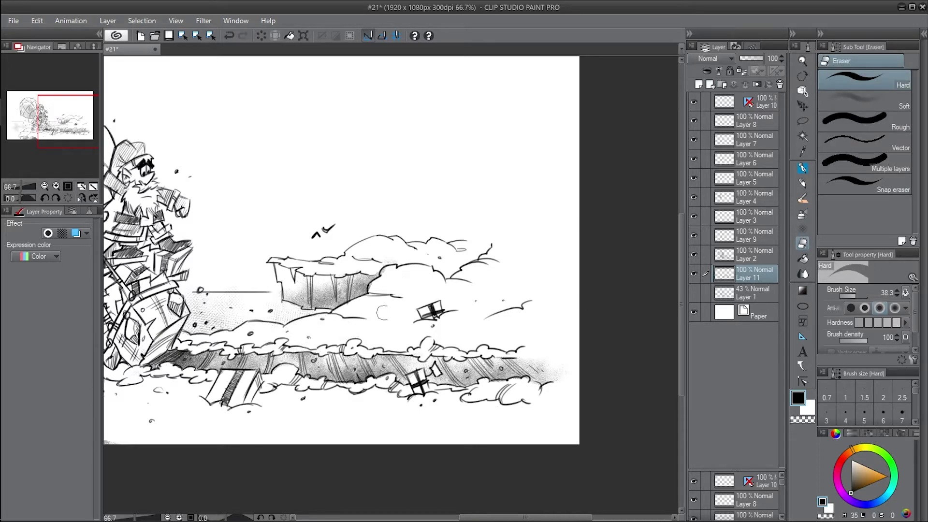
{"action": "scroll", "coordinate": [382, 311], "scroll_direction": "down", "scroll_amount": 3}
{"action": "scroll", "coordinate": [218, 474], "scroll_direction": "up", "scroll_amount": 3}
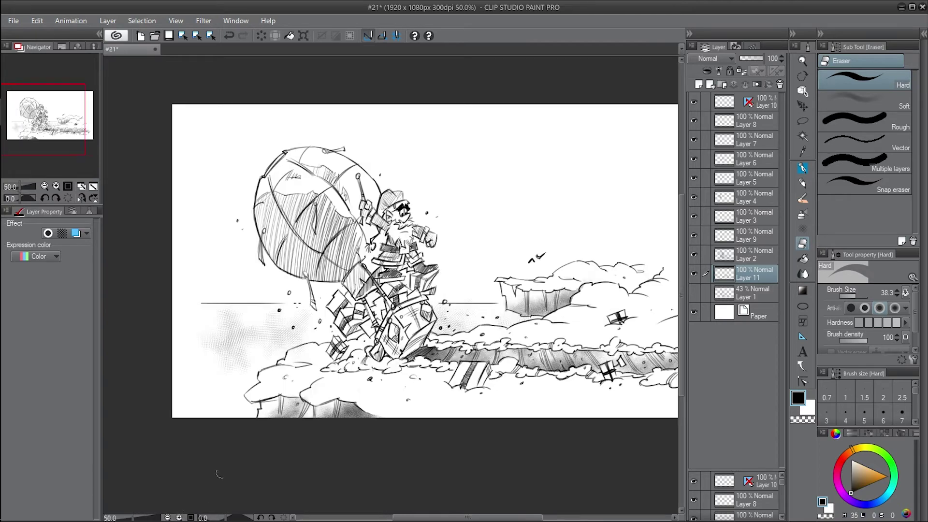
{"action": "left_click", "coordinate": [744, 254]}
{"action": "key", "text": "asciicircum"}
{"action": "key", "text": "asciicircum"}
{"action": "key", "text": "asciicircum"}
{"action": "key", "text": "asciicircum"}
{"action": "key", "text": "asciicircum"}
{"action": "key", "text": "p"}
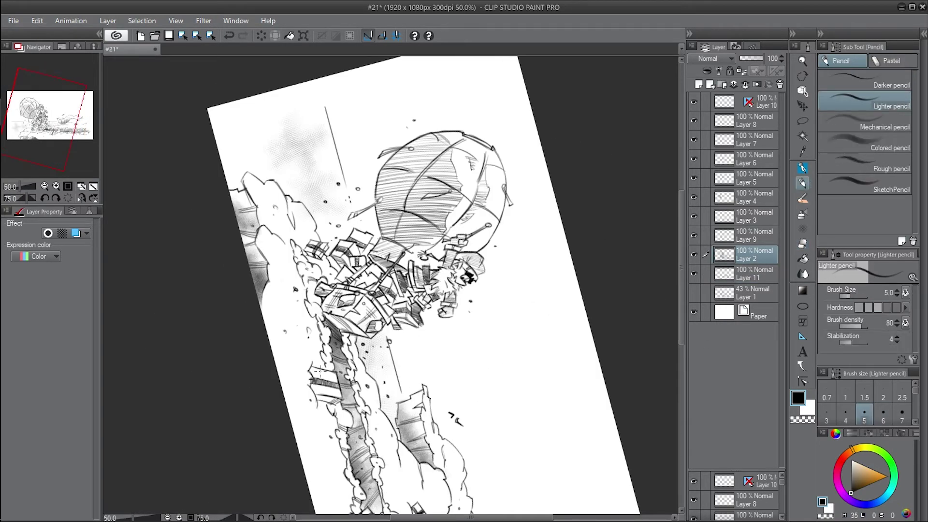
{"action": "key", "text": "ctrl+0"}
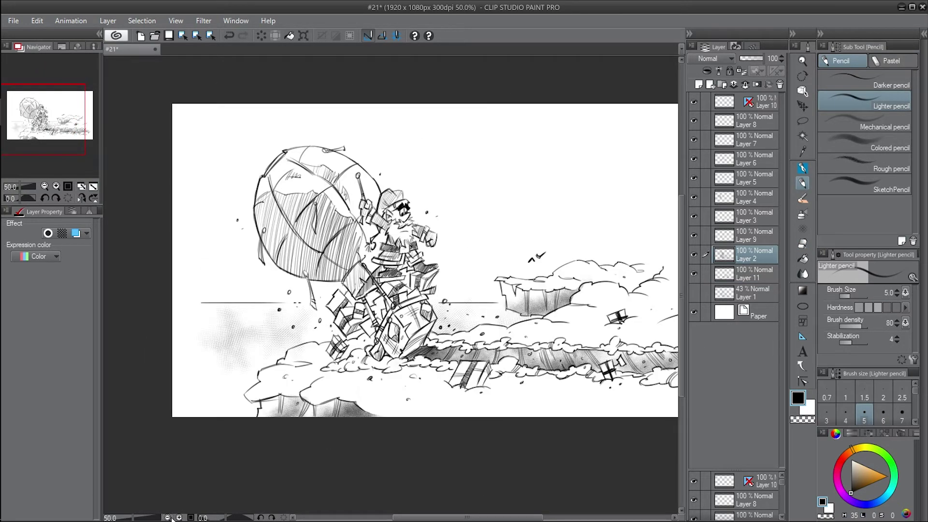
{"action": "left_click_drag", "start_coordinate": [510, 385], "coordinate": [443, 398]}
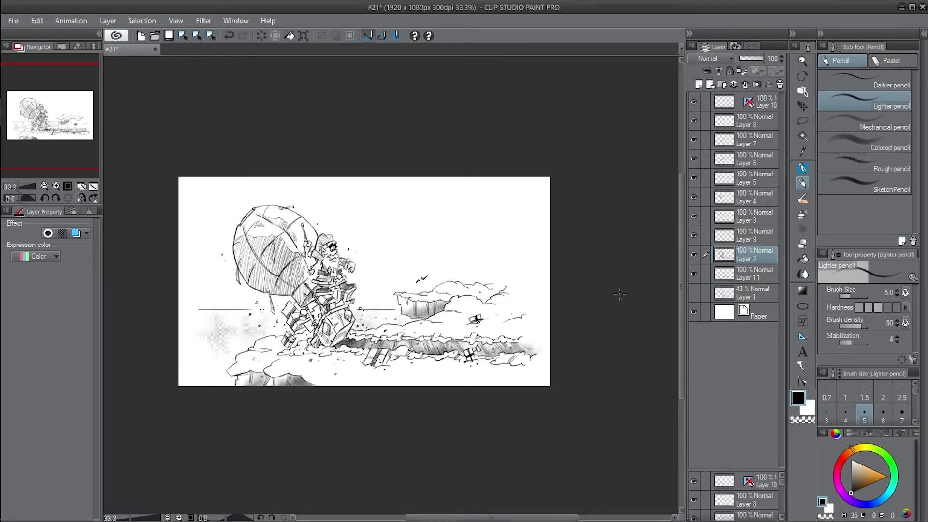
Step: Add a new layer above Layer 11 and shade the balloon's underside and upper part with the Gauze cloud brush
{"action": "key", "text": "ctrl+plus"}
{"action": "key", "text": "ctrl+shift+n"}
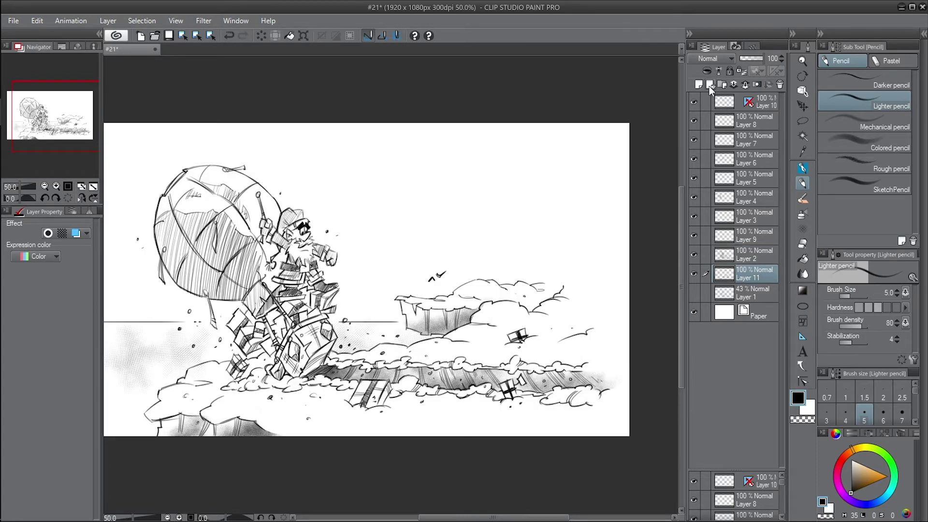
{"action": "key", "text": "b"}
{"action": "mouse_move", "coordinate": [229, 280]}
{"action": "left_mouse_down"}
{"action": "mouse_move", "coordinate": [251, 290]}
{"action": "mouse_move", "coordinate": [189, 271]}
{"action": "mouse_move", "coordinate": [164, 251]}
{"action": "mouse_move", "coordinate": [285, 343]}
{"action": "left_mouse_up"}
{"action": "mouse_move", "coordinate": [213, 174]}
{"action": "left_mouse_down"}
{"action": "mouse_move", "coordinate": [203, 193]}
{"action": "mouse_move", "coordinate": [251, 227]}
{"action": "left_mouse_up"}
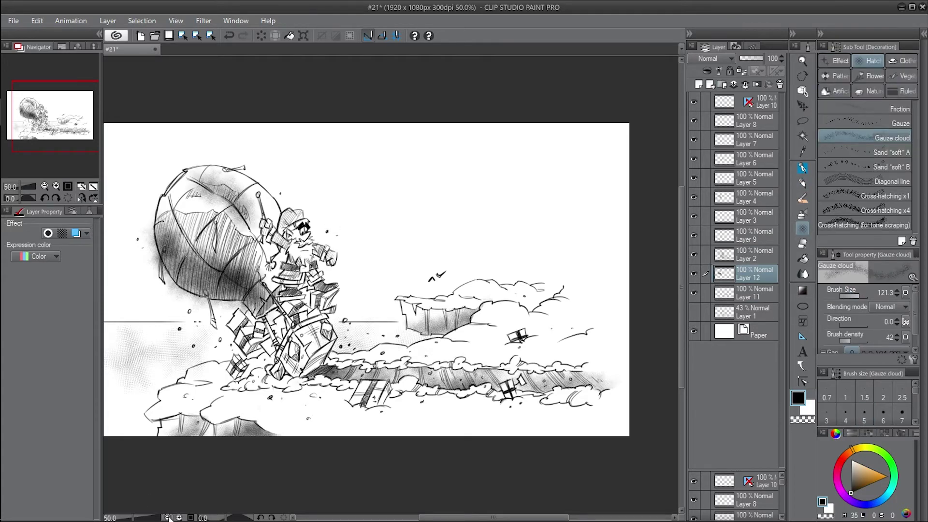
Step: Lower the opacity of the balloon's gauze shading layer to 57%
{"action": "key", "text": "ctrl+minus"}
{"action": "left_click", "coordinate": [753, 59]}
{"action": "key", "text": "ctrl+plus"}
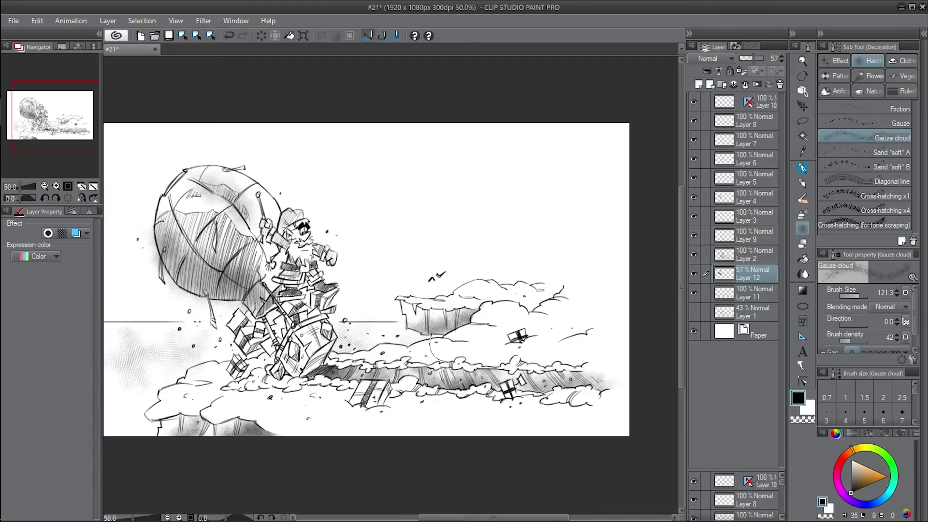
Step: Erase the gauze shading that spills outside the balloon's outline with the Hard eraser, reducing the eraser size to 15
{"action": "key", "text": "e"}
{"action": "mouse_move", "coordinate": [144, 232]}
{"action": "left_mouse_down"}
{"action": "mouse_move", "coordinate": [179, 296]}
{"action": "mouse_move", "coordinate": [238, 300]}
{"action": "left_mouse_up"}
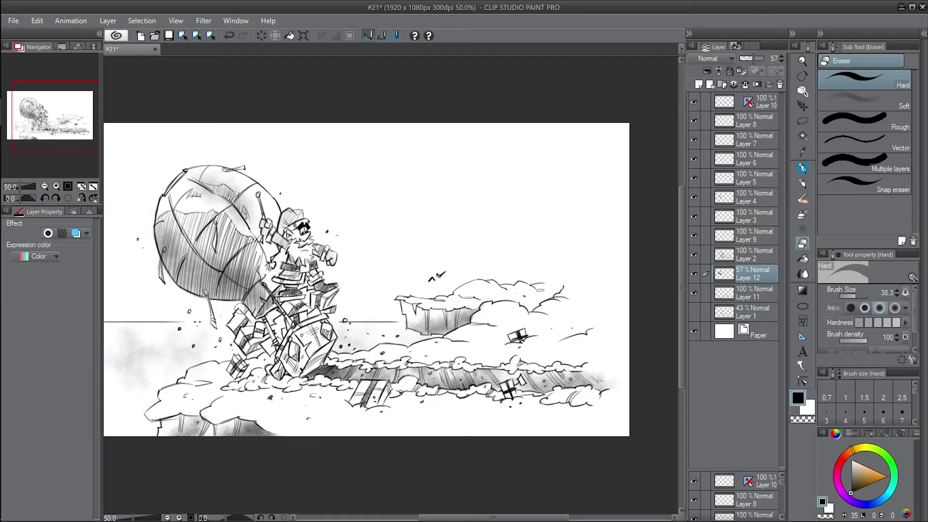
{"action": "key", "text": "bracketleft"}
{"action": "key", "text": "bracketleft"}
{"action": "key", "text": "bracketleft"}
{"action": "key", "text": "bracketleft"}
{"action": "key", "text": "bracketleft"}
{"action": "left_click", "coordinate": [167, 517]}
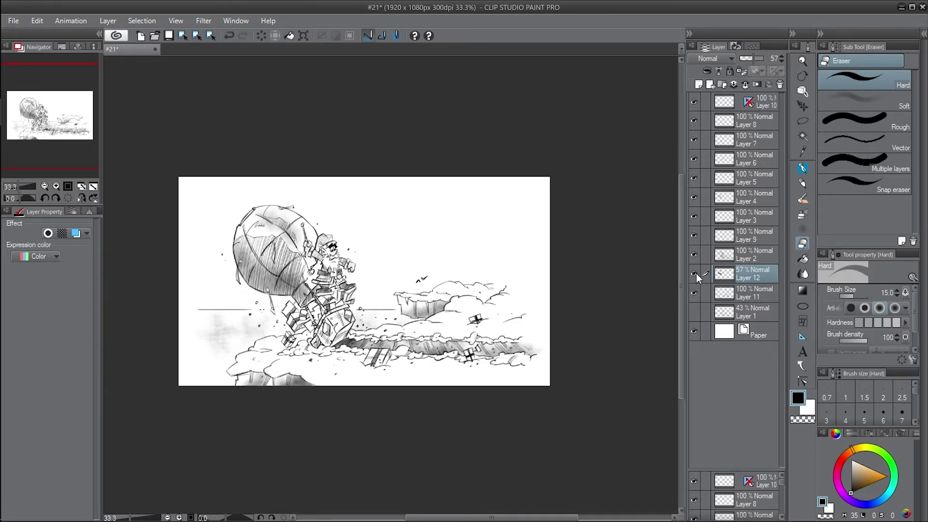
Step: Shade the box pile with a smaller Gauze cloud brush and clean up the shading with the Hard and Soft erasers
{"action": "key", "text": "ctrl+plus"}
{"action": "key", "text": "b"}
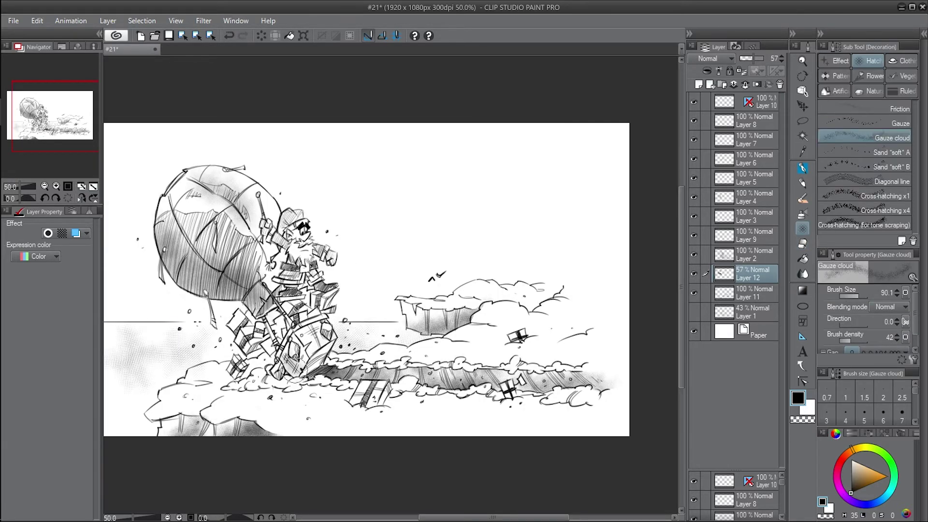
{"action": "key", "text": "e"}
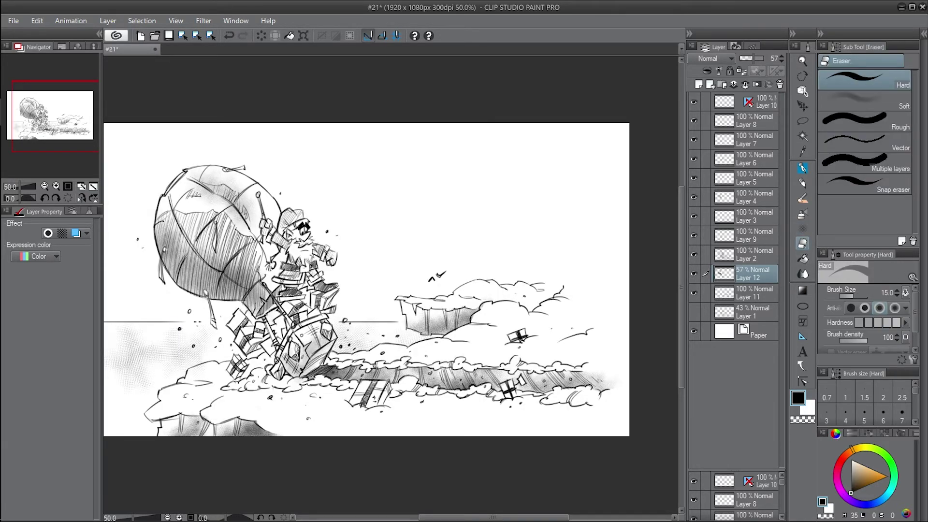
{"action": "key", "text": "period"}
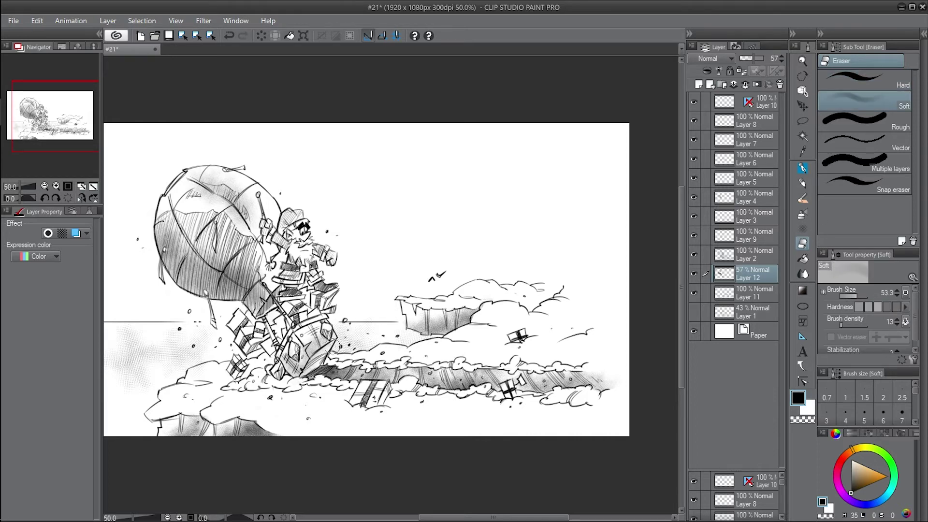
{"action": "left_click", "coordinate": [168, 517]}
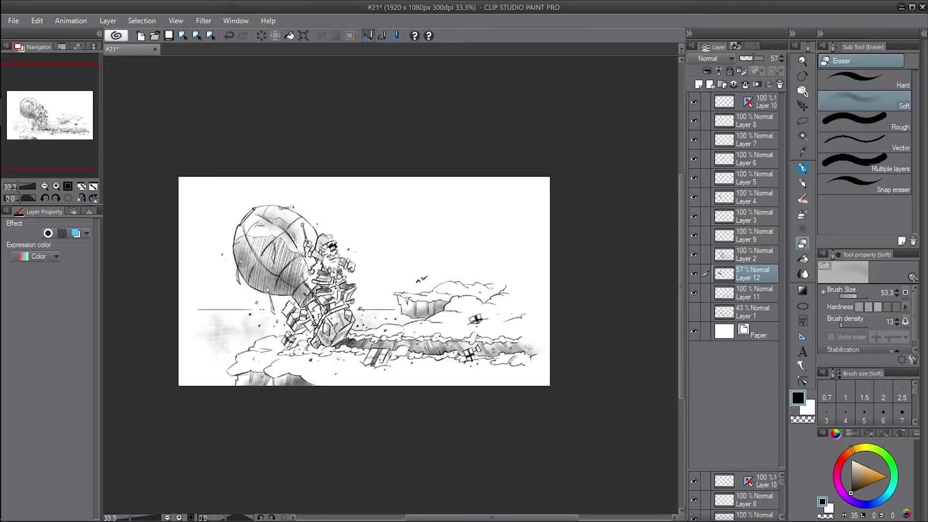
Step: Paint gauze clouds beside the balloon and across the open sky on a new layer below Layer 12, undoing the last stroke
{"action": "key", "text": "ctrl+shift+n"}
{"action": "left_click", "coordinate": [802, 228]}
{"action": "left_click_drag", "start_coordinate": [505, 244], "coordinate": [383, 252]}
{"action": "left_click_drag", "start_coordinate": [232, 264], "coordinate": [193, 263]}
{"action": "left_click_drag", "start_coordinate": [220, 232], "coordinate": [200, 232]}
{"action": "left_click_drag", "start_coordinate": [368, 275], "coordinate": [418, 278]}
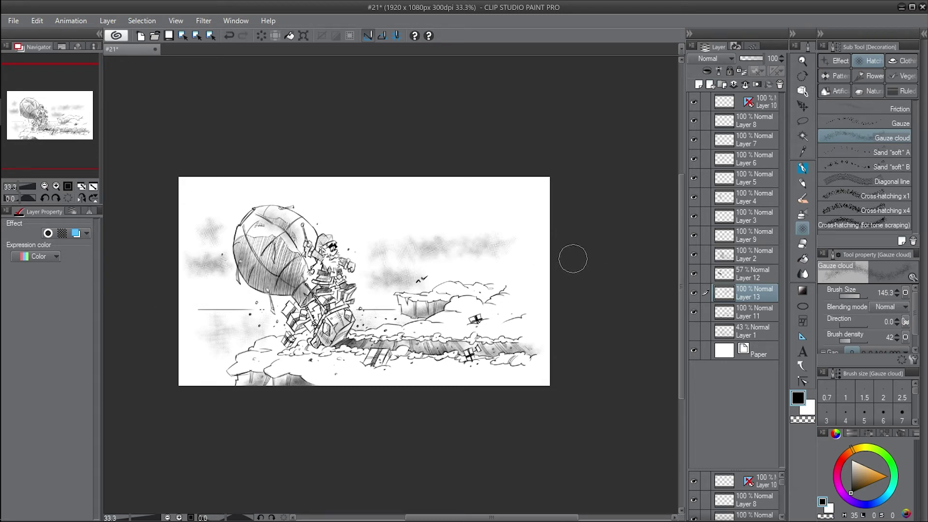
{"action": "key", "text": "ctrl+z"}
Step: Enlarge the Gauze cloud brush to 219.9 and build up softer, taller clouds around the balloon and over the distant cliff
{"action": "left_click_drag", "start_coordinate": [343, 412], "coordinate": [424, 217]}
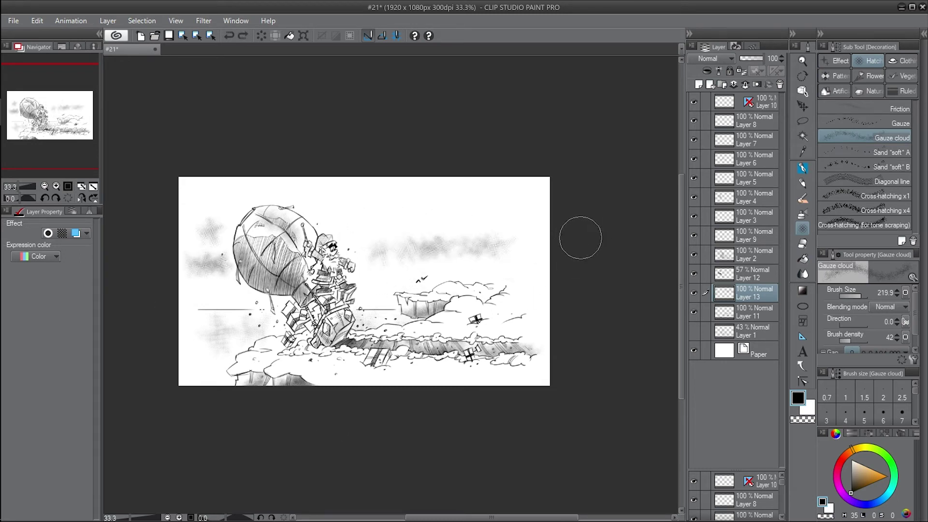
{"action": "left_click_drag", "start_coordinate": [227, 251], "coordinate": [200, 256]}
{"action": "left_click", "coordinate": [358, 226]}
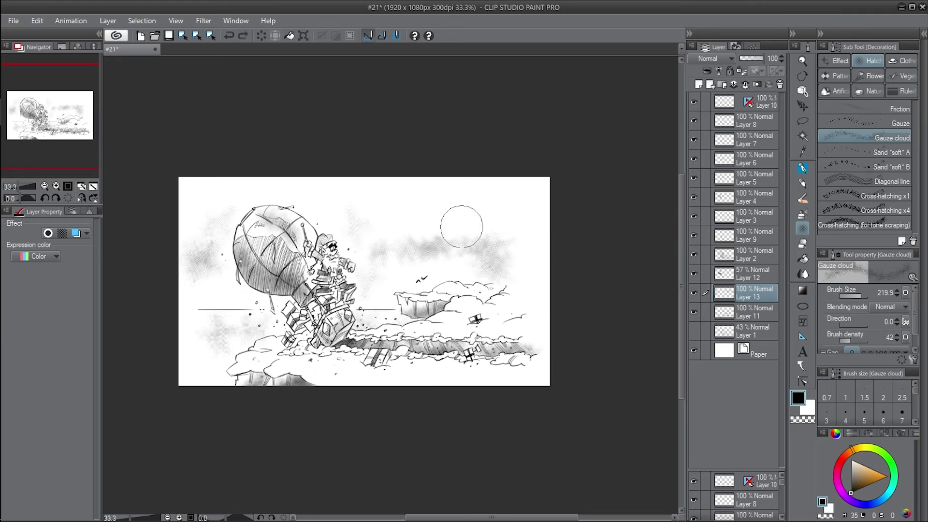
{"action": "left_click_drag", "start_coordinate": [597, 379], "coordinate": [621, 387]}
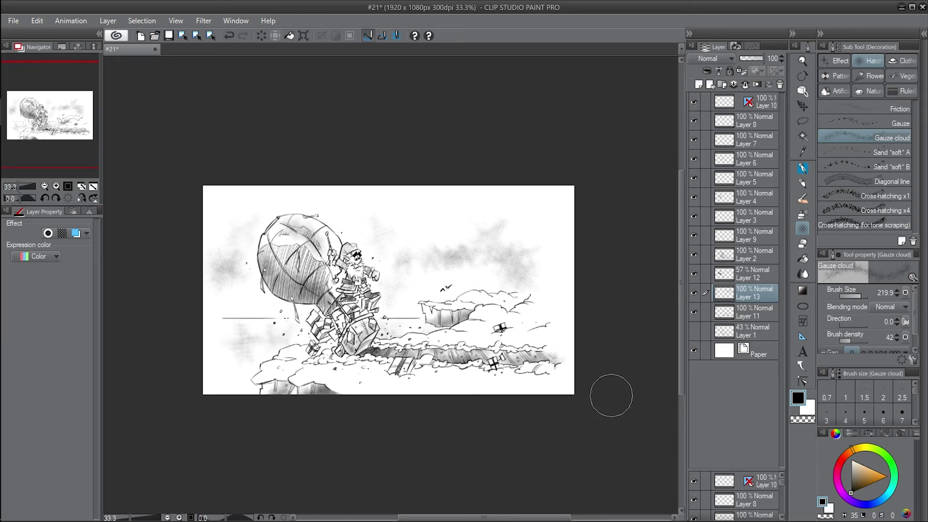
Step: Sign the drawing beside the foreground cliff with the Darker pencil on a new layer above all the others
{"action": "key", "text": "p"}
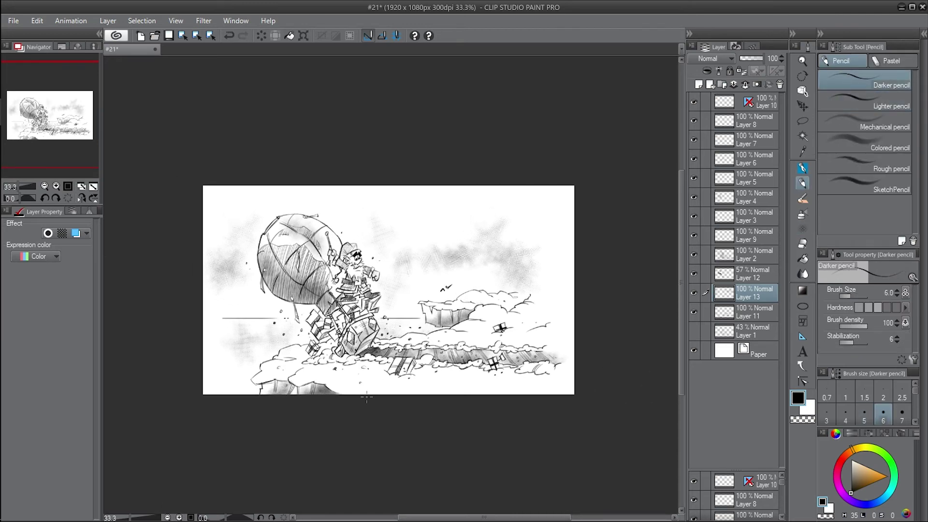
{"action": "left_click", "coordinate": [179, 517]}
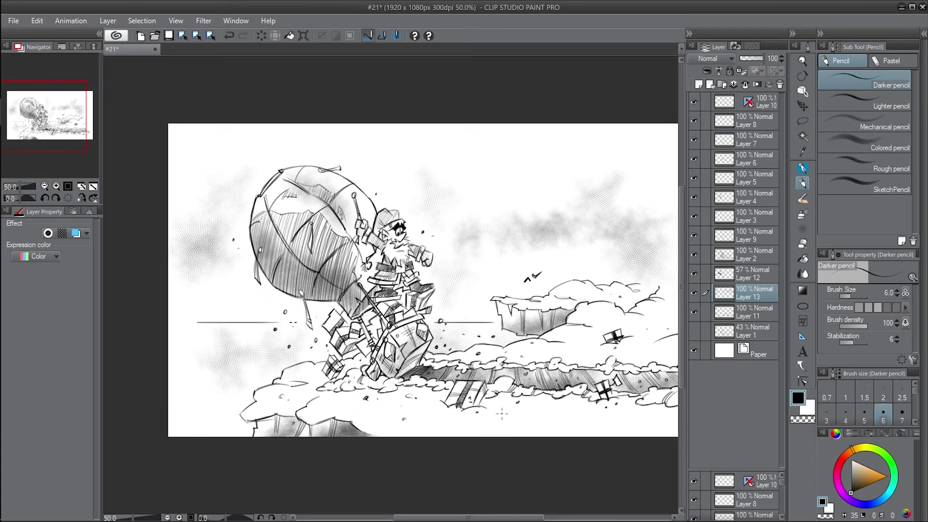
{"action": "left_click_drag", "start_coordinate": [504, 409], "coordinate": [555, 395]}
{"action": "key", "text": "ctrl+shift+n"}
{"action": "mouse_move", "coordinate": [274, 364]}
{"action": "left_mouse_down"}
{"action": "mouse_move", "coordinate": [271, 380]}
{"action": "mouse_move", "coordinate": [293, 377]}
{"action": "left_mouse_up"}
{"action": "key", "text": "ctrl+minus"}
{"action": "key", "text": "ctrl+plus"}
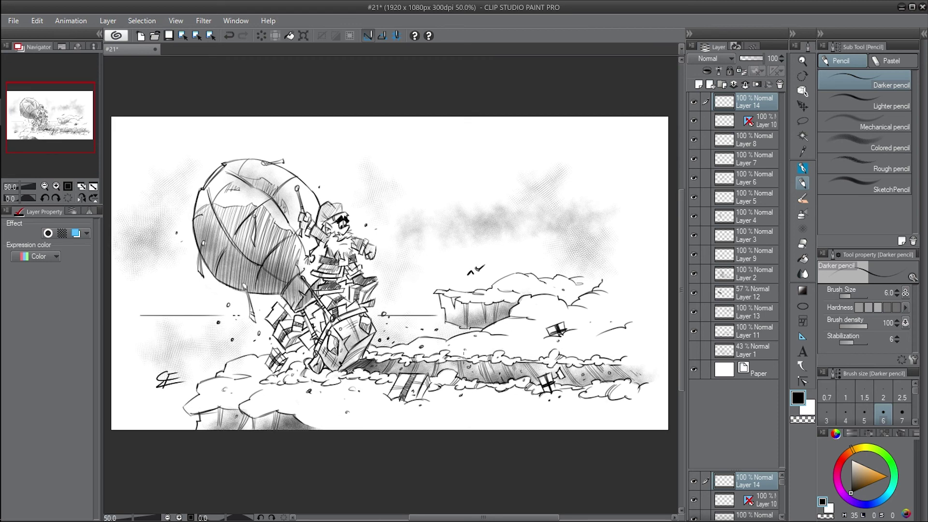
Step: Add an empty layer directly beneath the signature layer, switch to the Lighter pencil and save the drawing
{"action": "left_click", "coordinate": [732, 120]}
{"action": "key", "text": "ctrl+shift+n"}
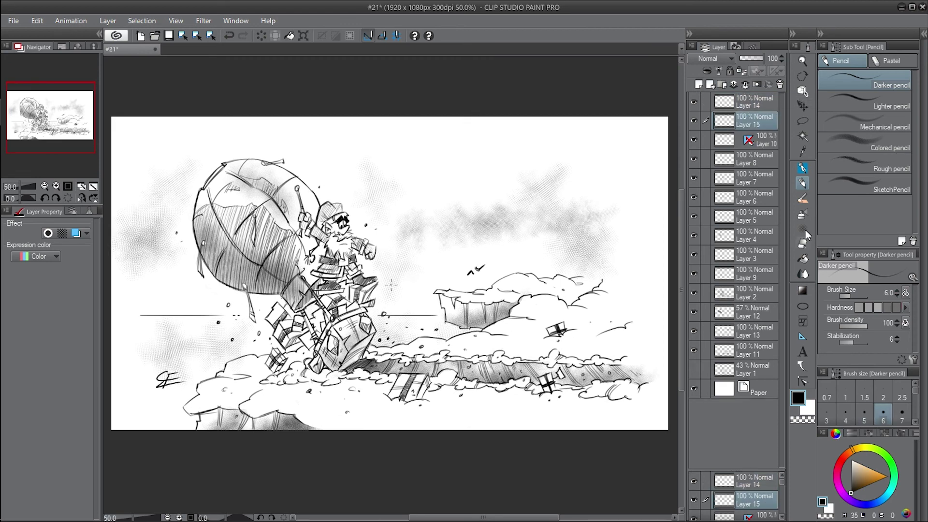
{"action": "key", "text": "p"}
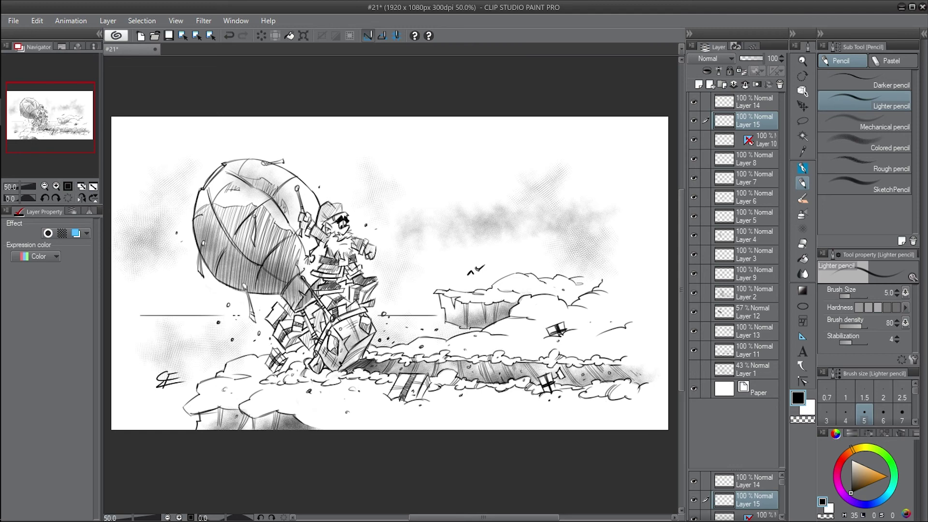
{"action": "key", "text": "ctrl+minus"}
{"action": "key", "text": "ctrl+s"}
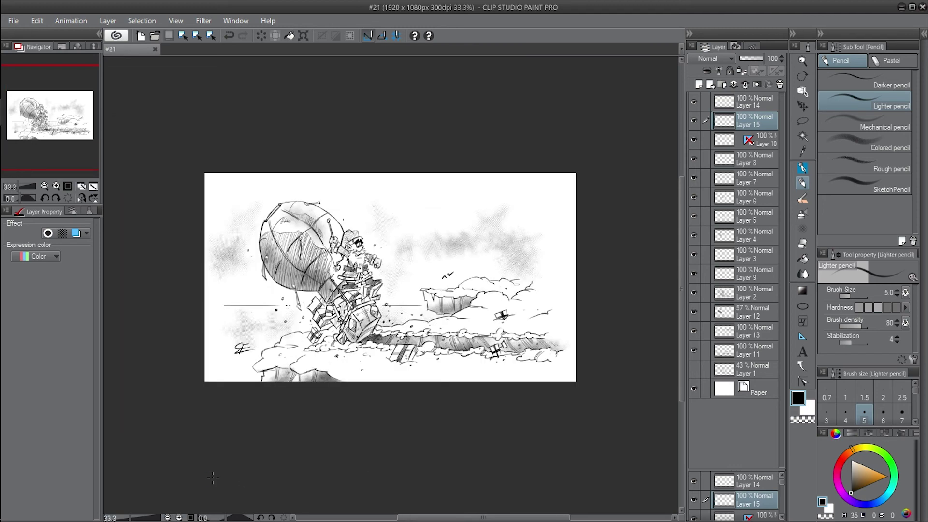